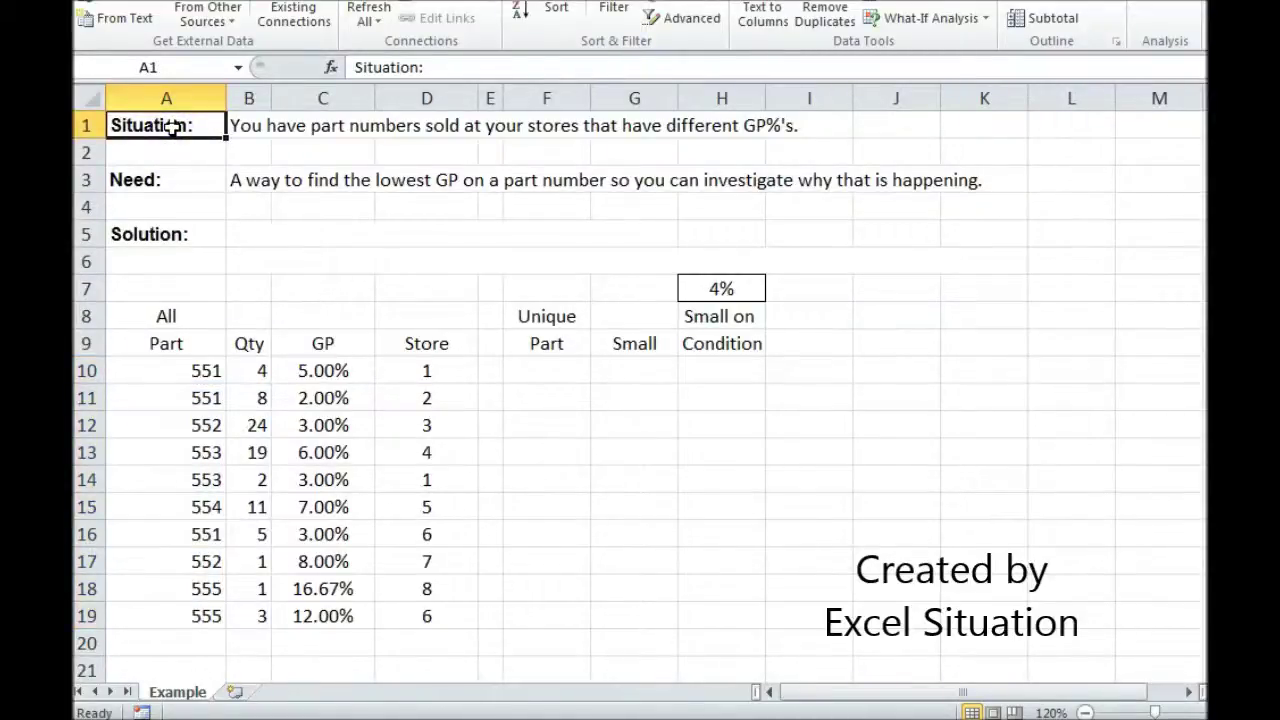
Step: Copy the part numbers in A10:A19 and paste them as values into the Unique Part column starting at F10
{"action": "left_click", "coordinate": [172, 177]}
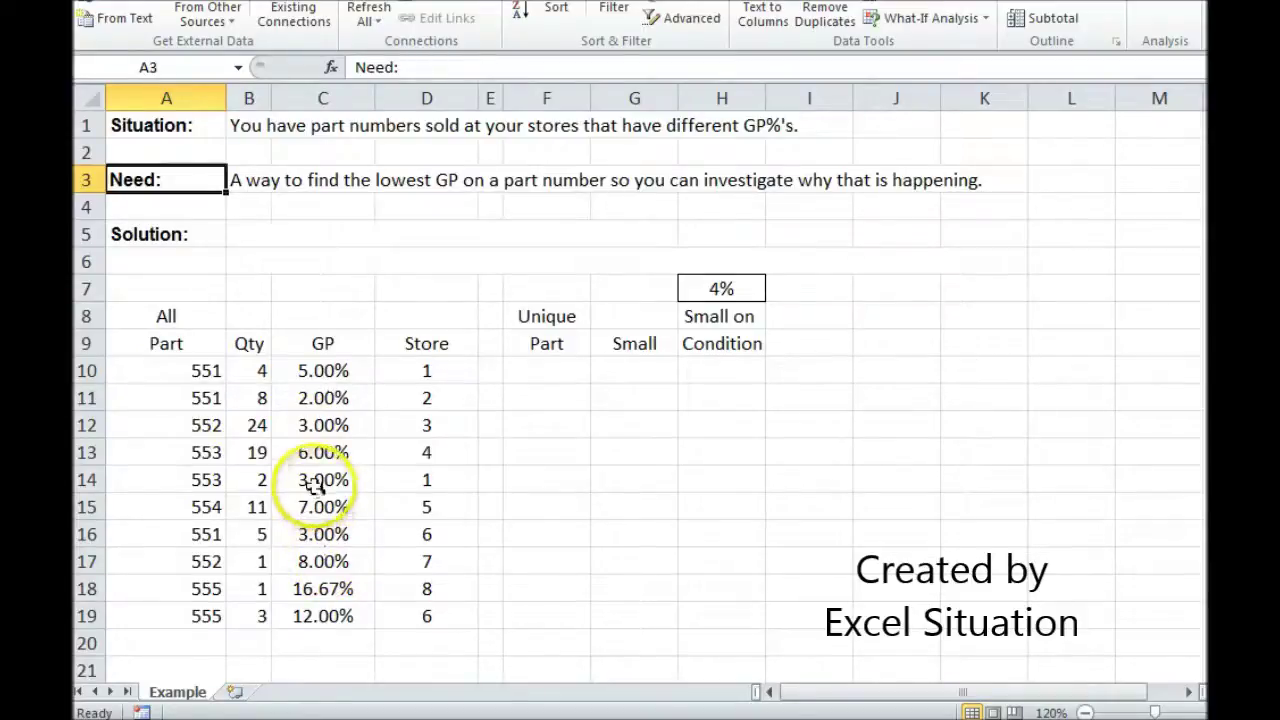
{"action": "left_click_drag", "start_coordinate": [203, 380], "coordinate": [196, 610]}
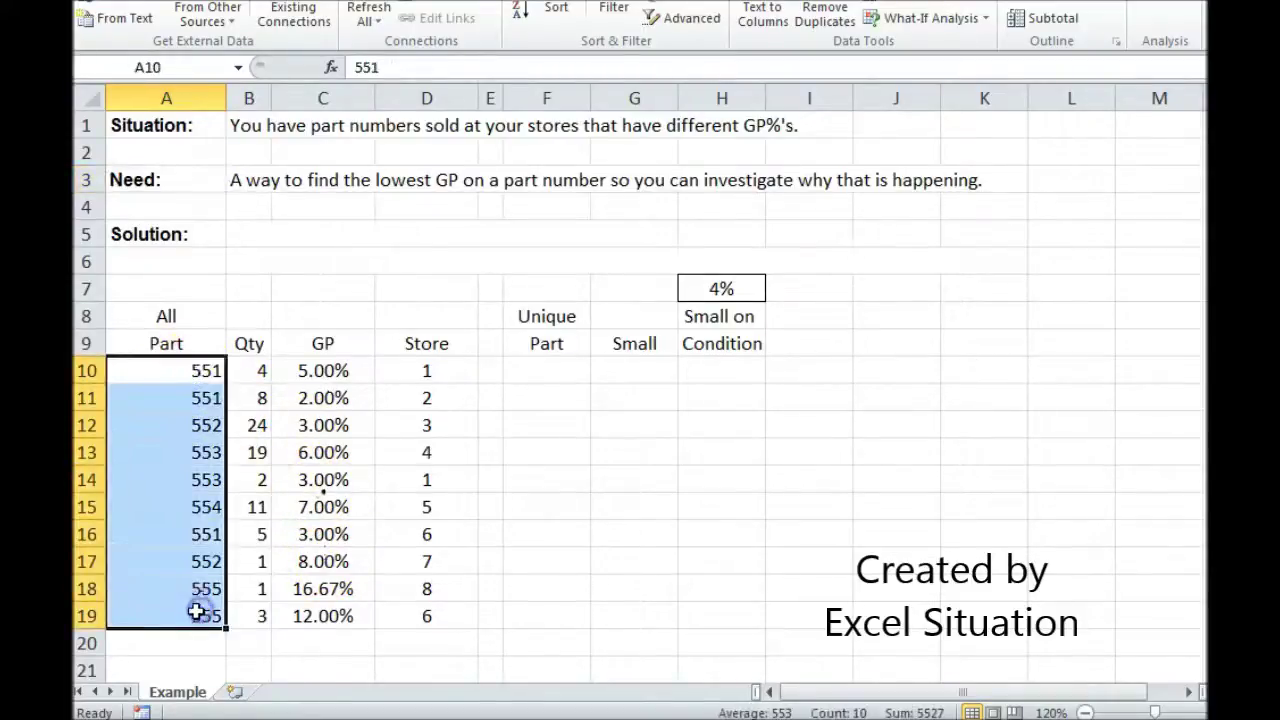
{"action": "right_click", "coordinate": [196, 612]}
{"action": "left_click", "coordinate": [252, 250]}
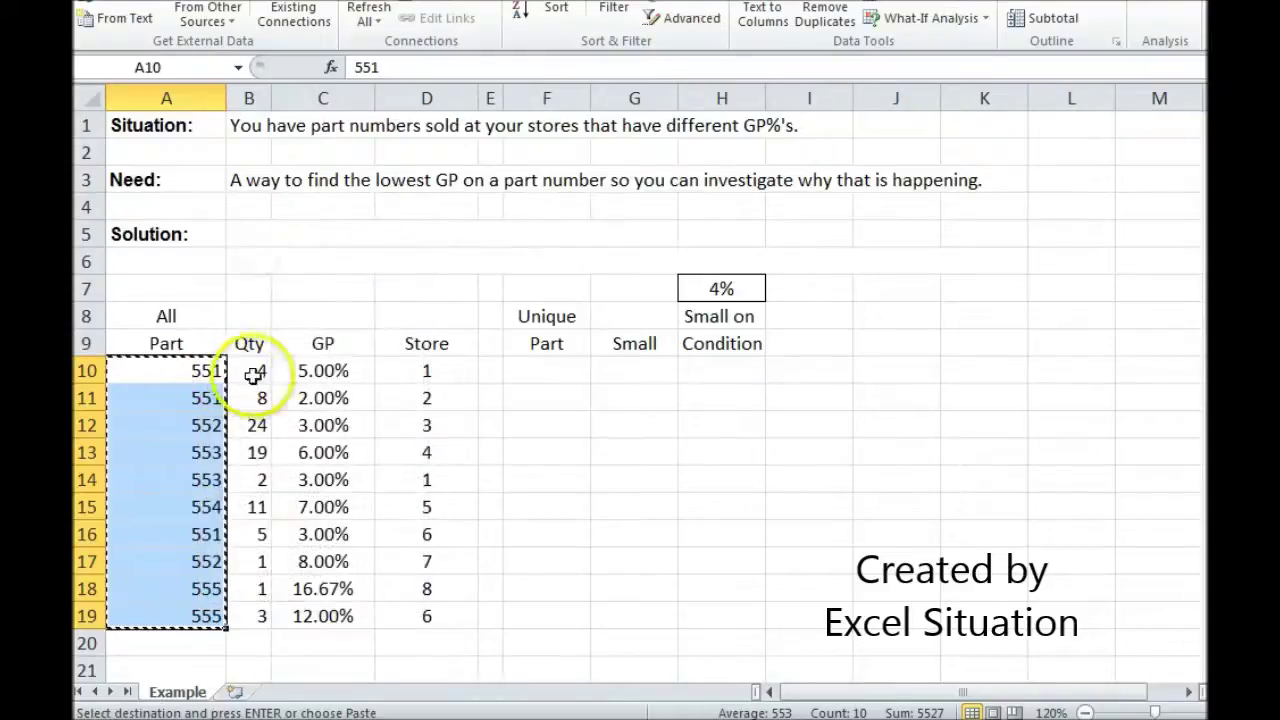
{"action": "right_click", "coordinate": [558, 366]}
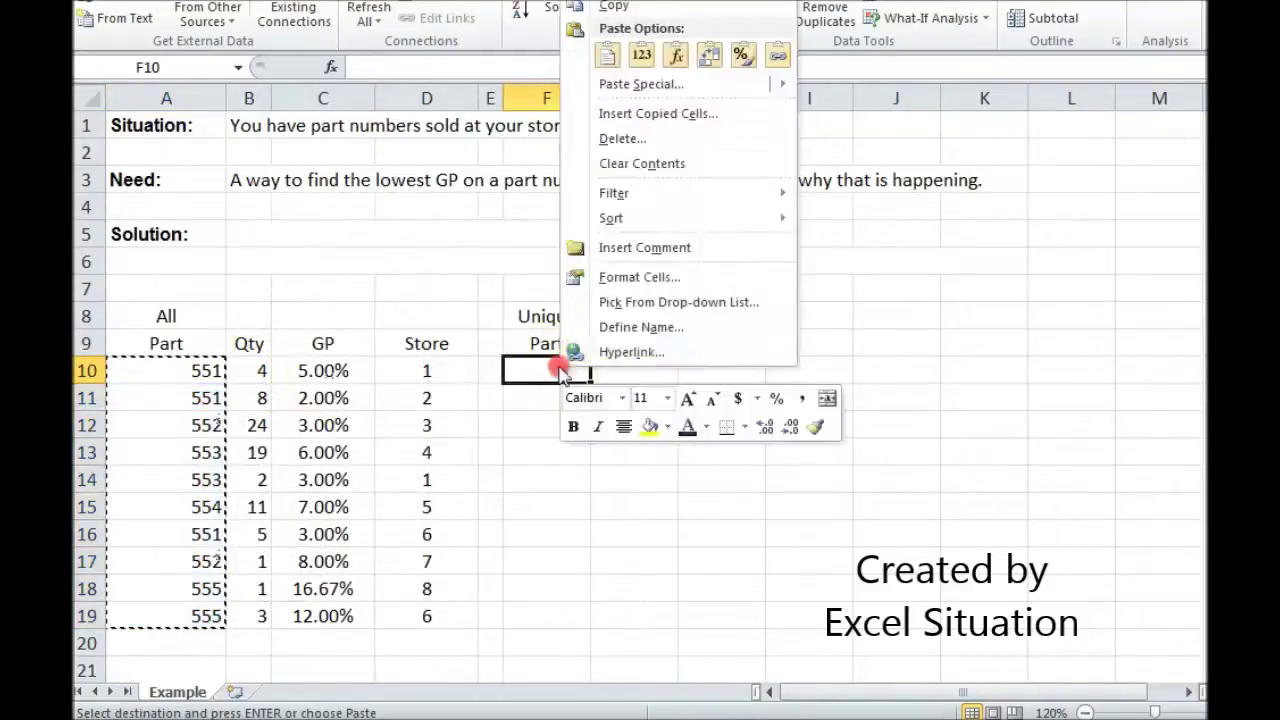
{"action": "left_click", "coordinate": [645, 53]}
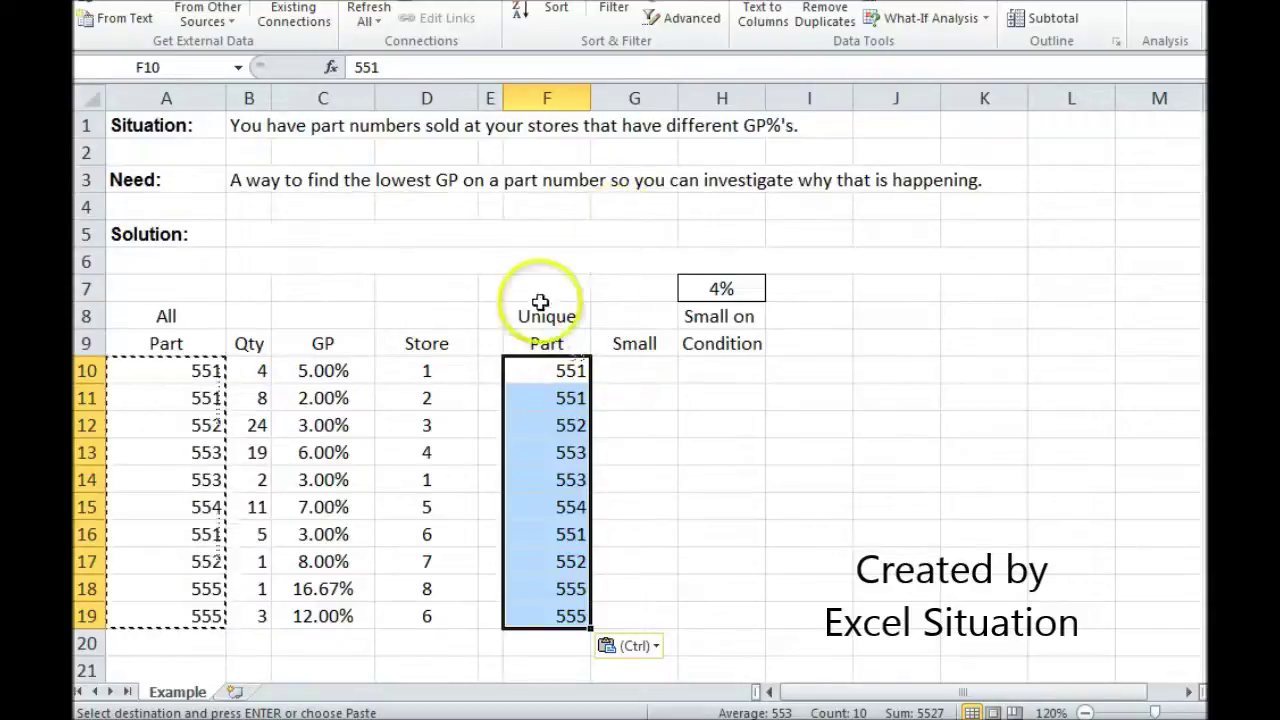
Step: Remove duplicates from F10:F19 only, without expanding the selection and treating the data as having no headers
{"action": "left_click", "coordinate": [826, 16]}
{"action": "left_click", "coordinate": [852, 511]}
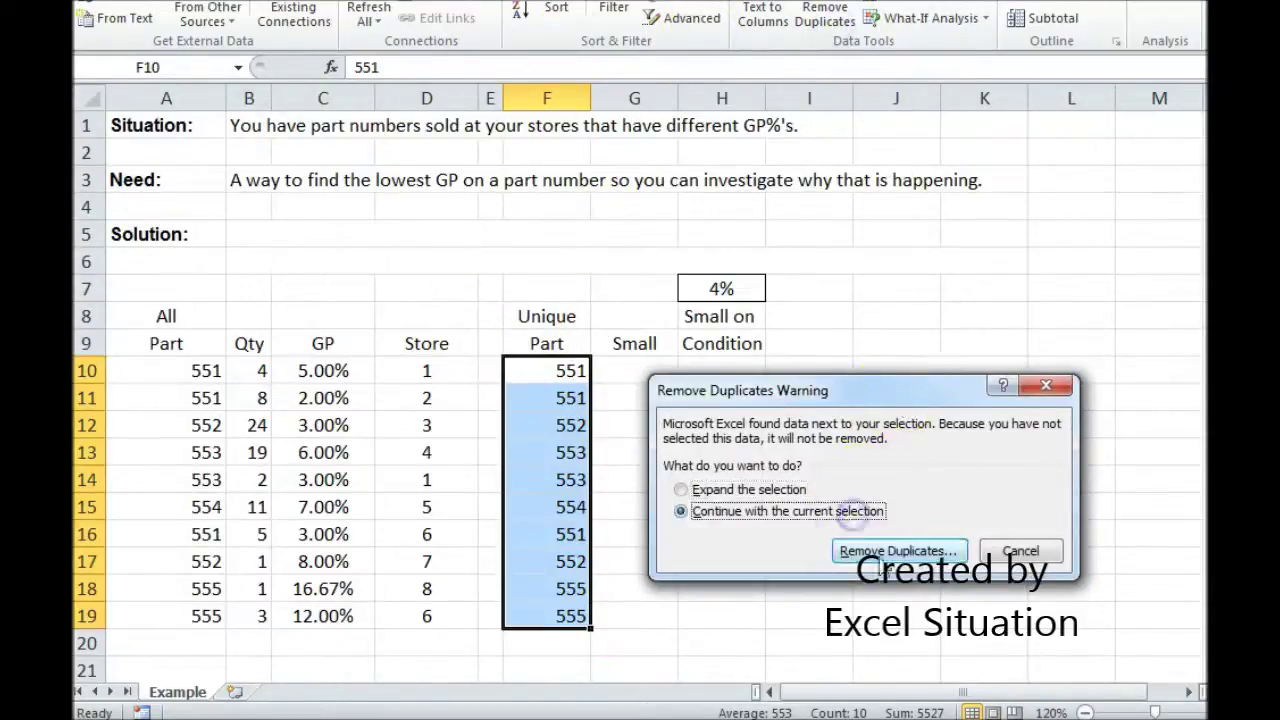
{"action": "left_click", "coordinate": [890, 550]}
{"action": "left_click", "coordinate": [958, 409]}
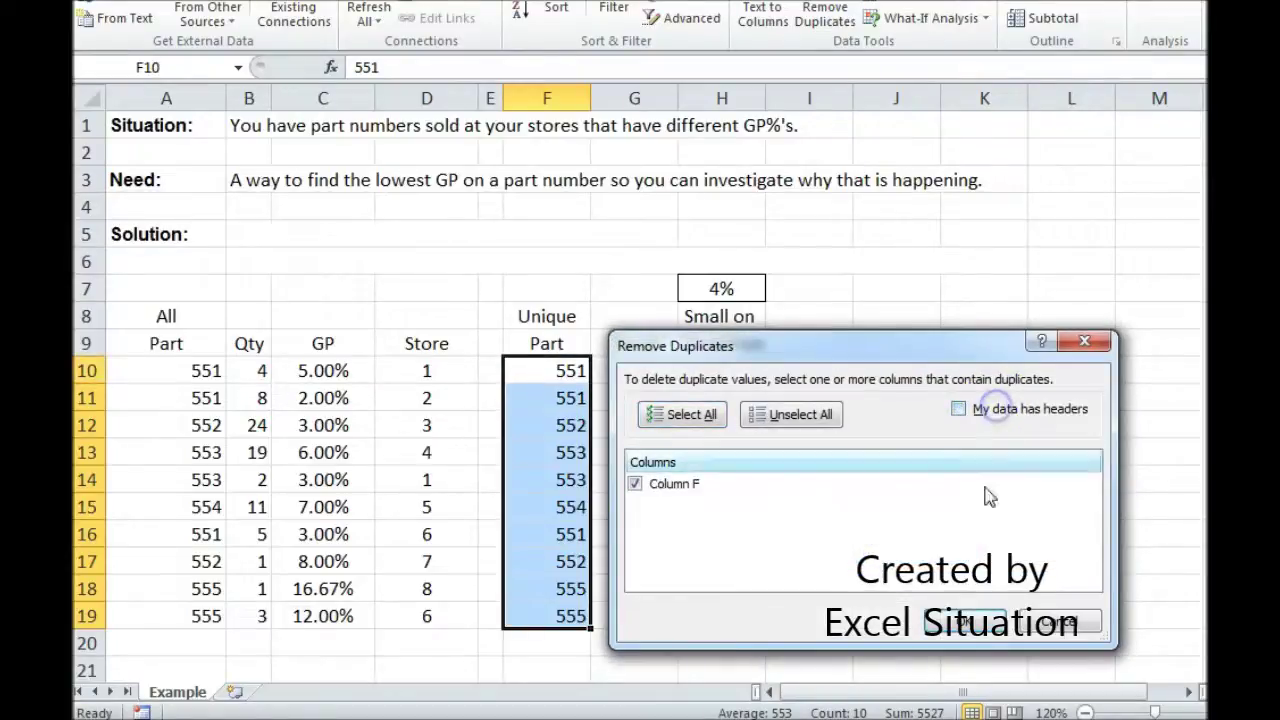
{"action": "left_click", "coordinate": [965, 622]}
{"action": "left_click", "coordinate": [660, 385]}
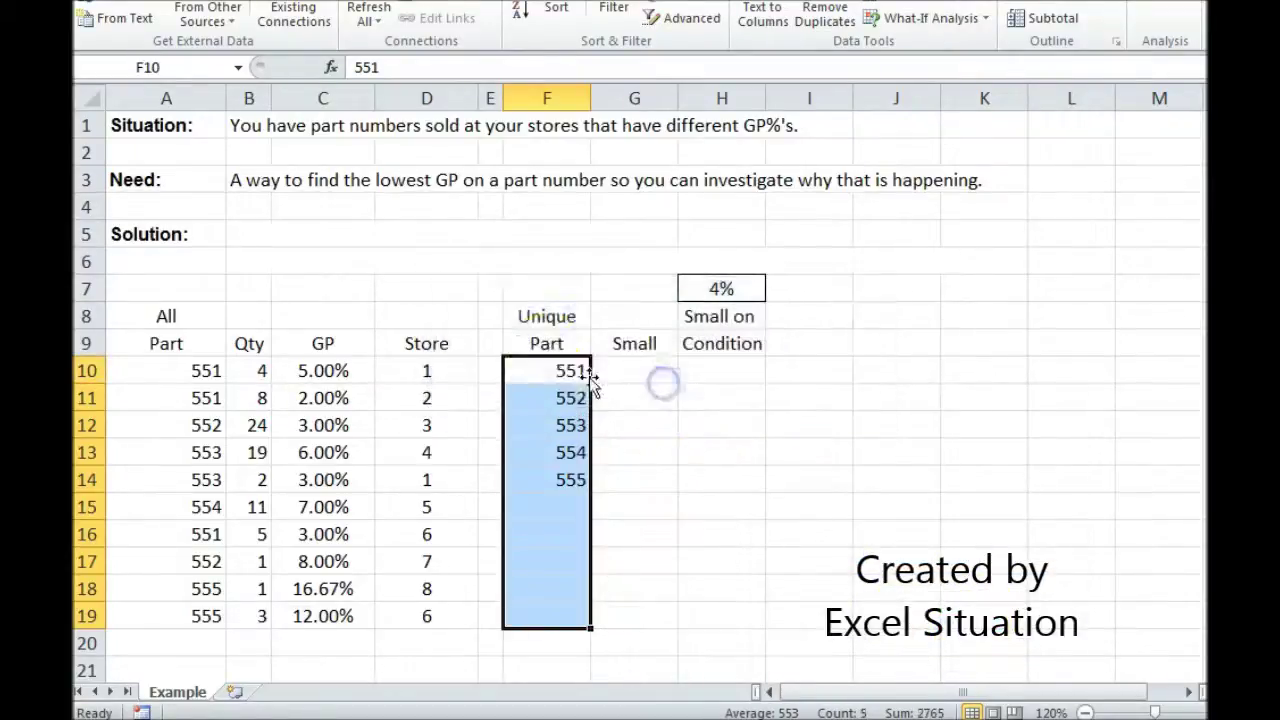
Step: Enter the array formula =SMALL(IF($A$10:$A$19=F10,$C$10:$C$19),1) in G10 to return the part's lowest GP
{"action": "left_click", "coordinate": [664, 378]}
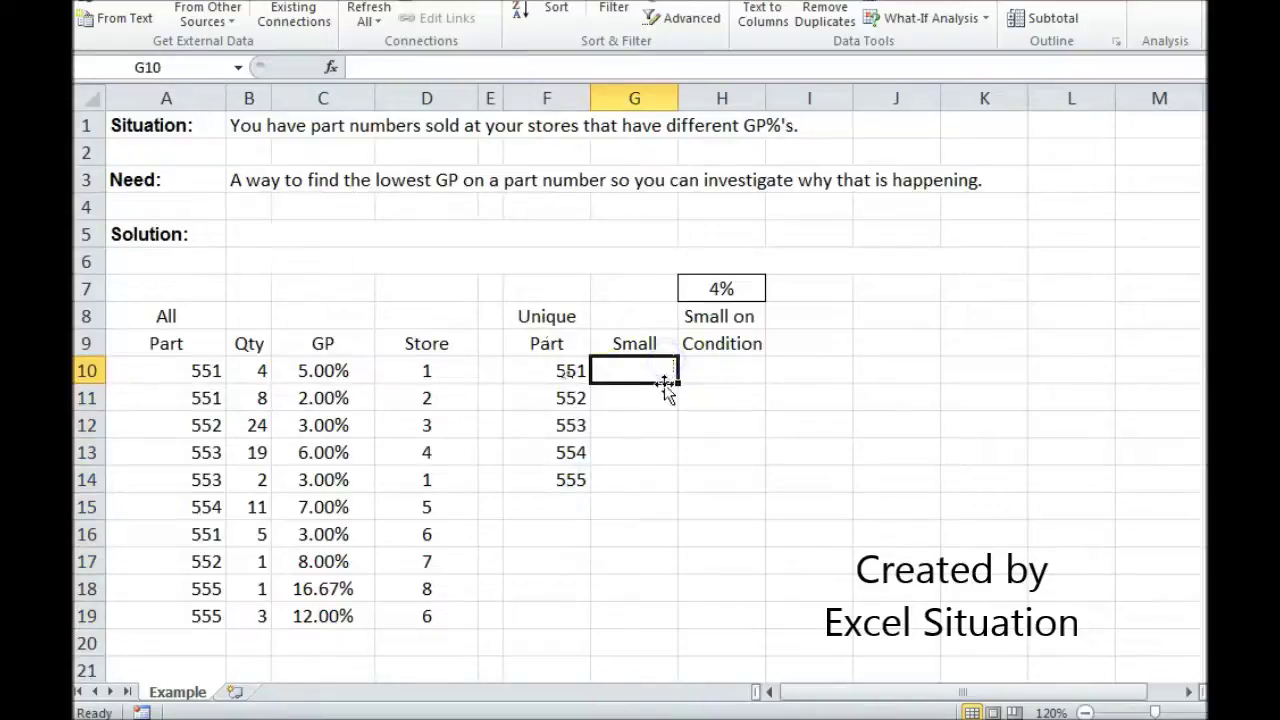
{"action": "type", "text": "=sm"}
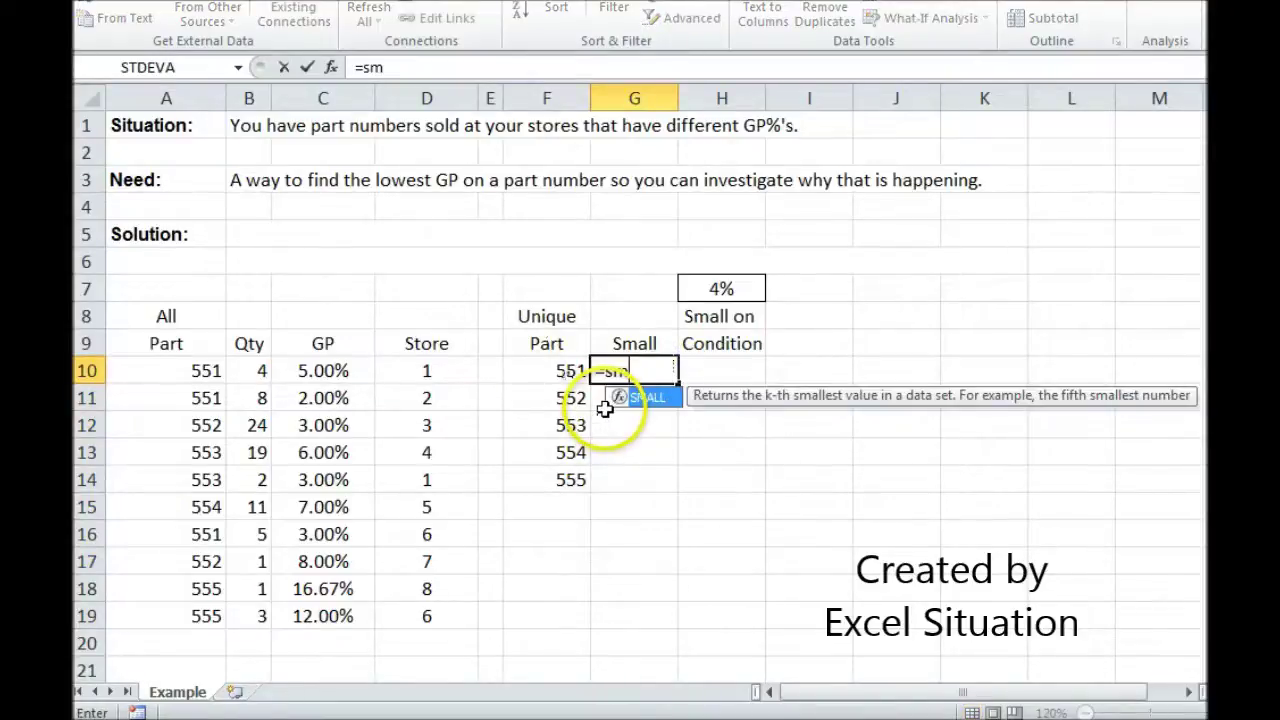
{"action": "type", "text": "all(if("}
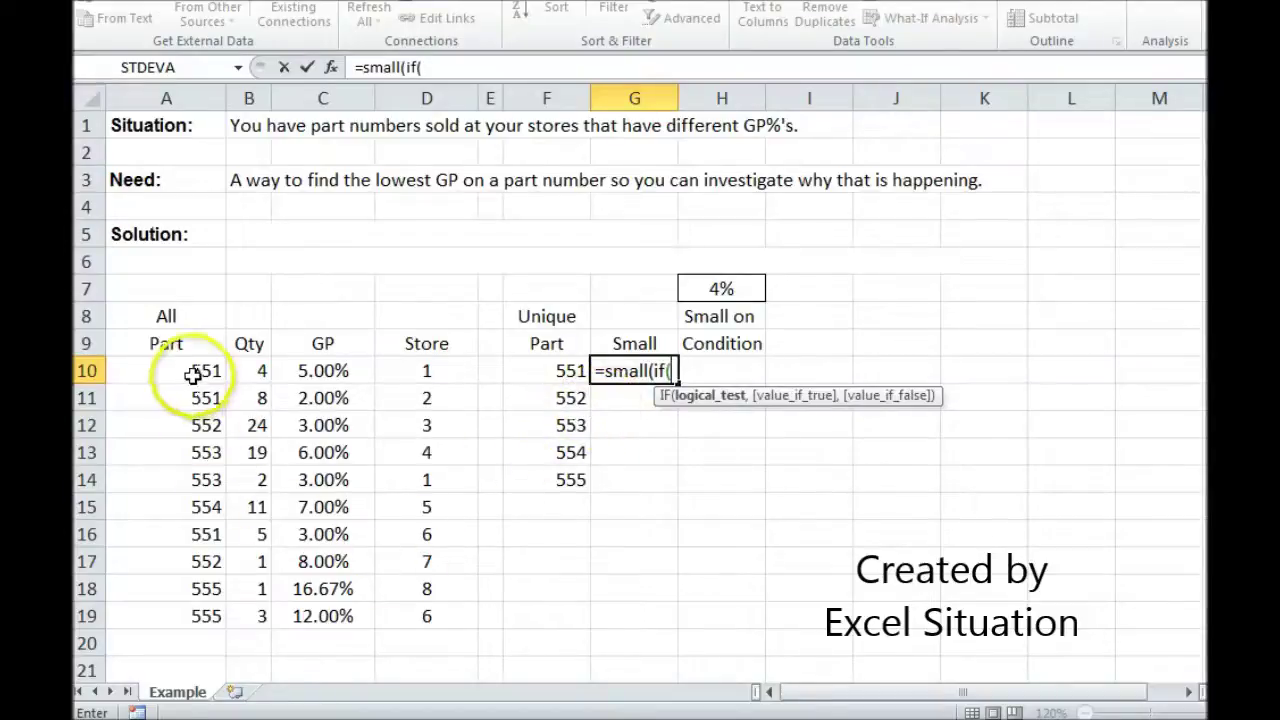
{"action": "left_click_drag", "start_coordinate": [194, 371], "coordinate": [209, 612]}
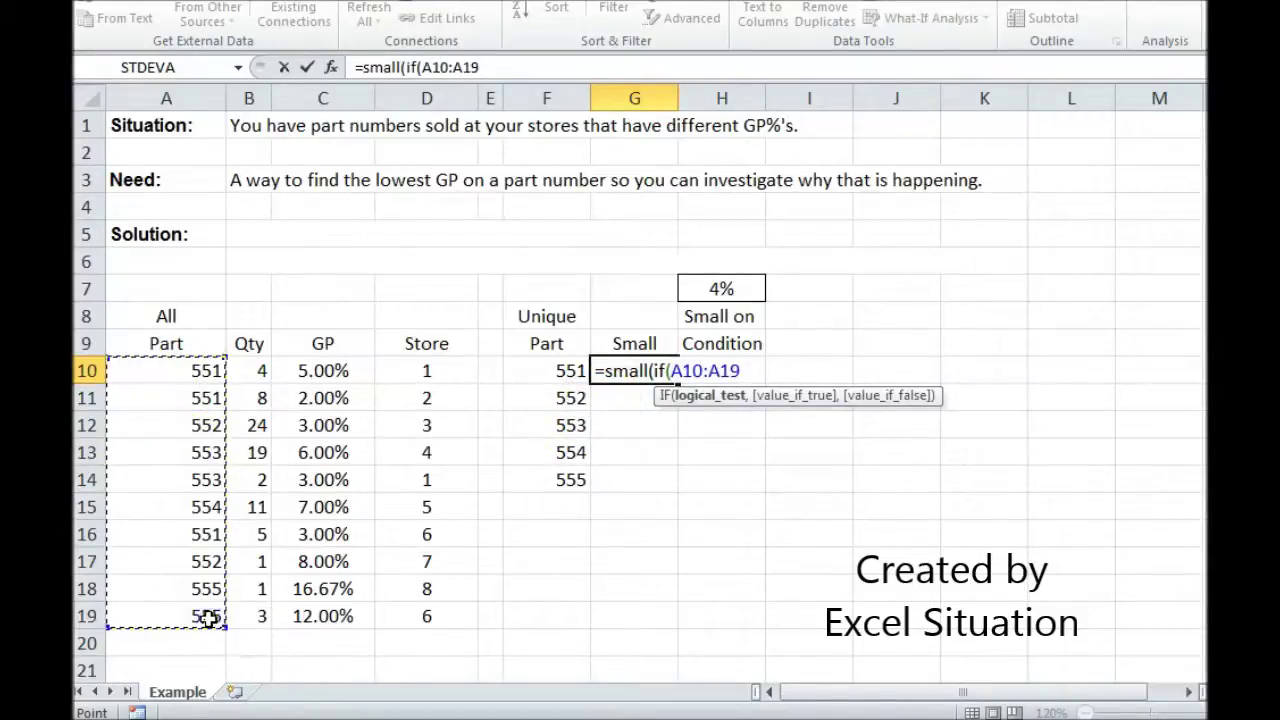
{"action": "key", "text": "F4"}
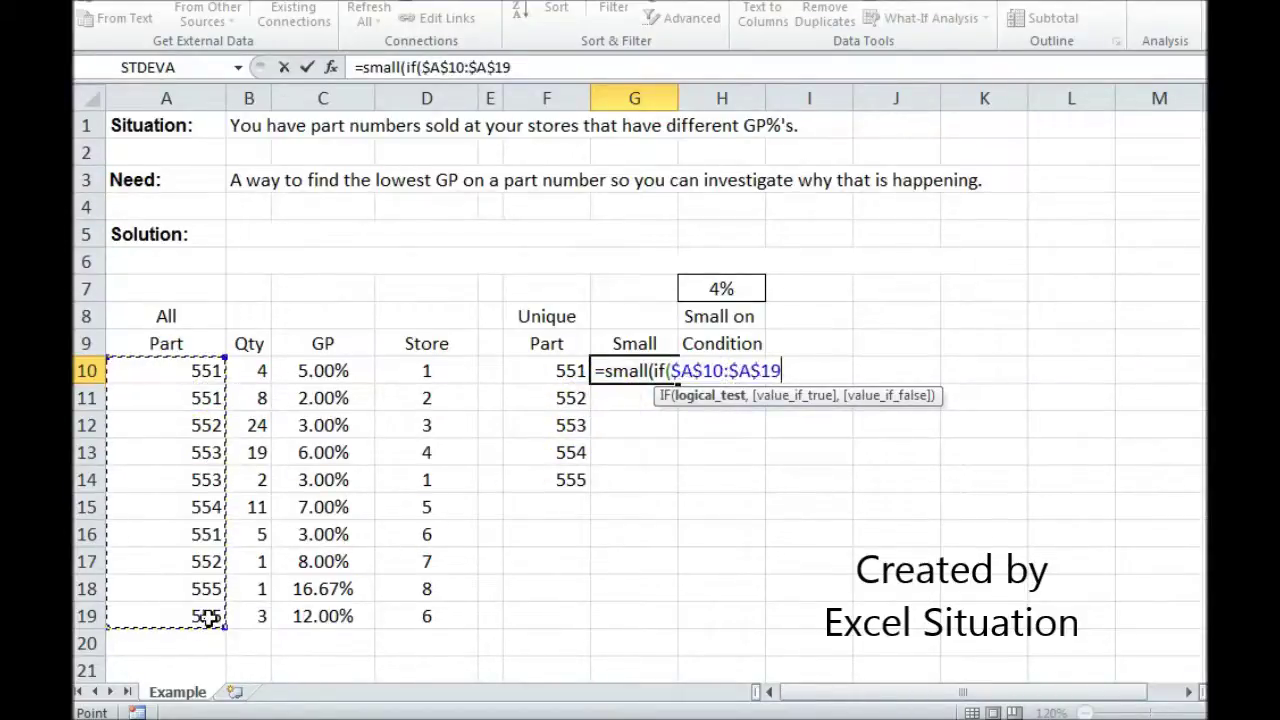
{"action": "type", "text": "="}
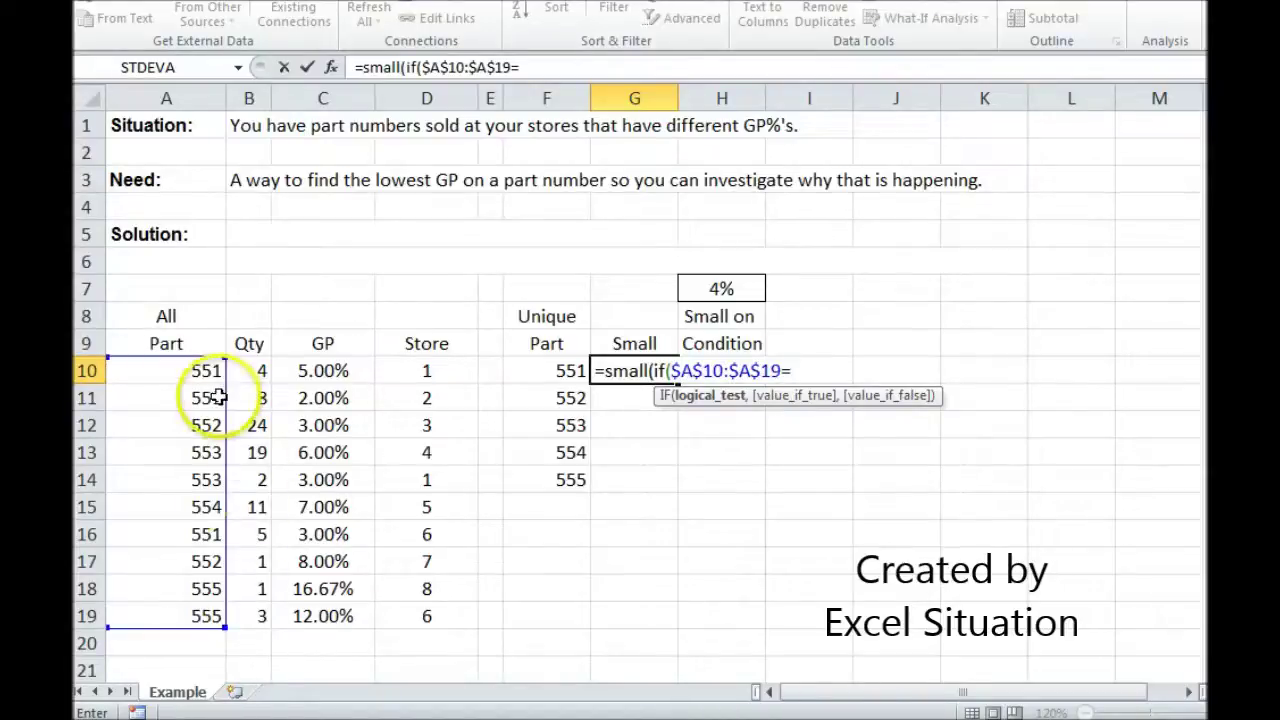
{"action": "left_click", "coordinate": [548, 372]}
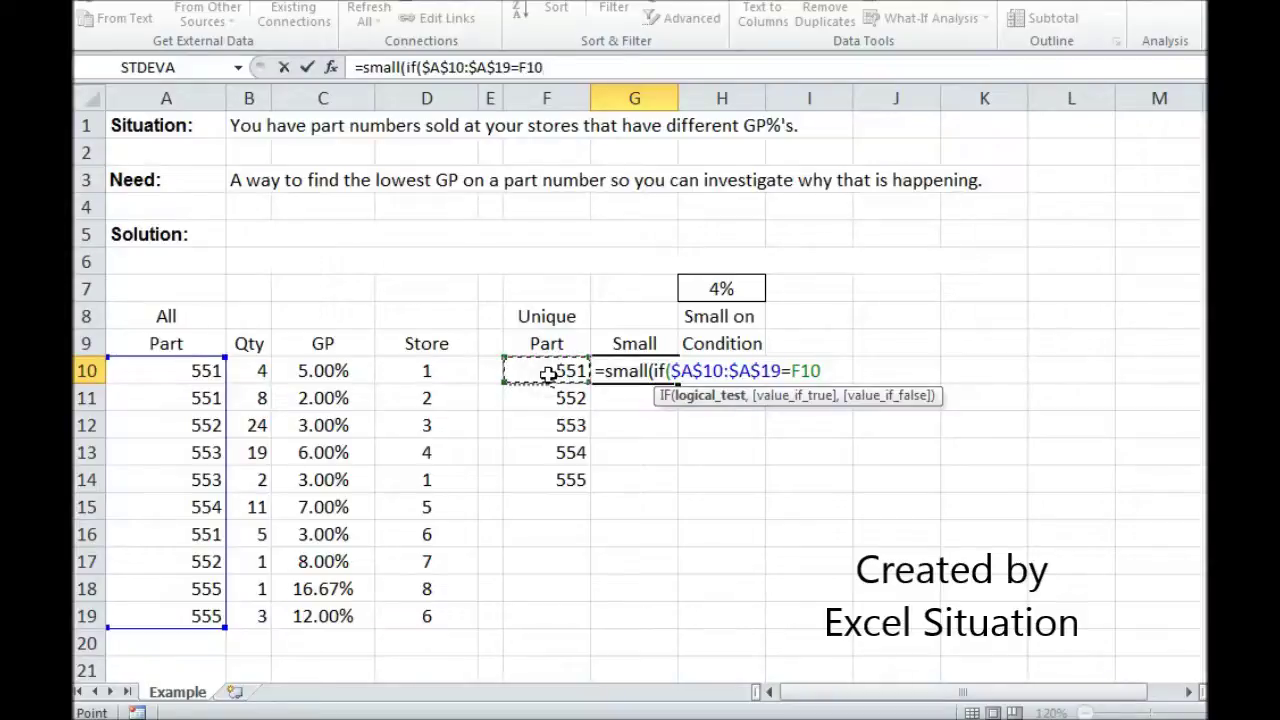
{"action": "type", "text": ","}
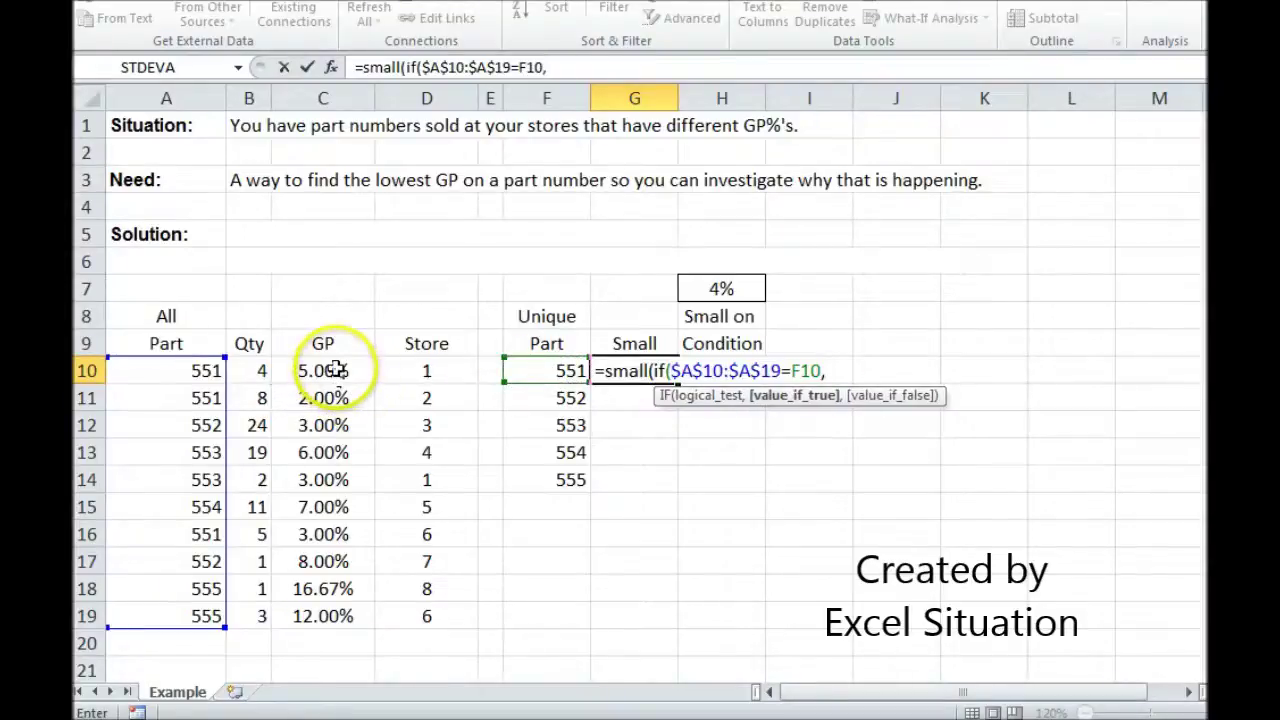
{"action": "left_click_drag", "start_coordinate": [340, 370], "coordinate": [345, 613]}
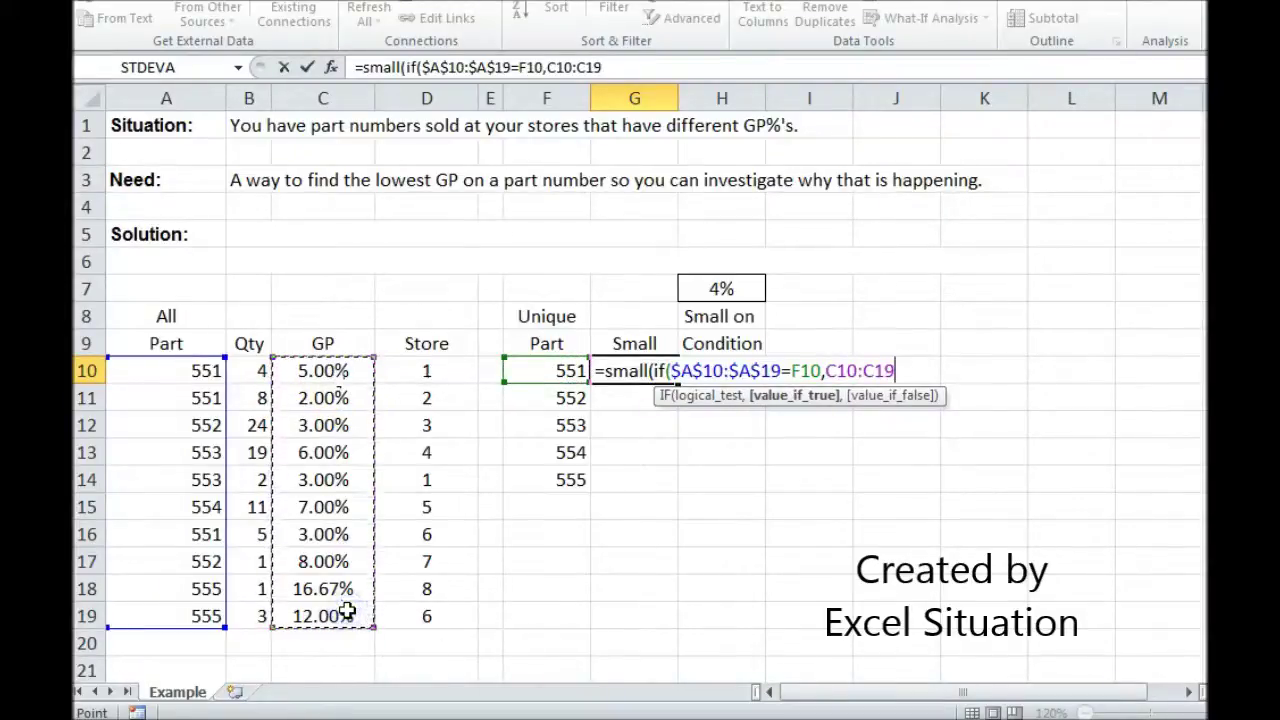
{"action": "key", "text": "F4"}
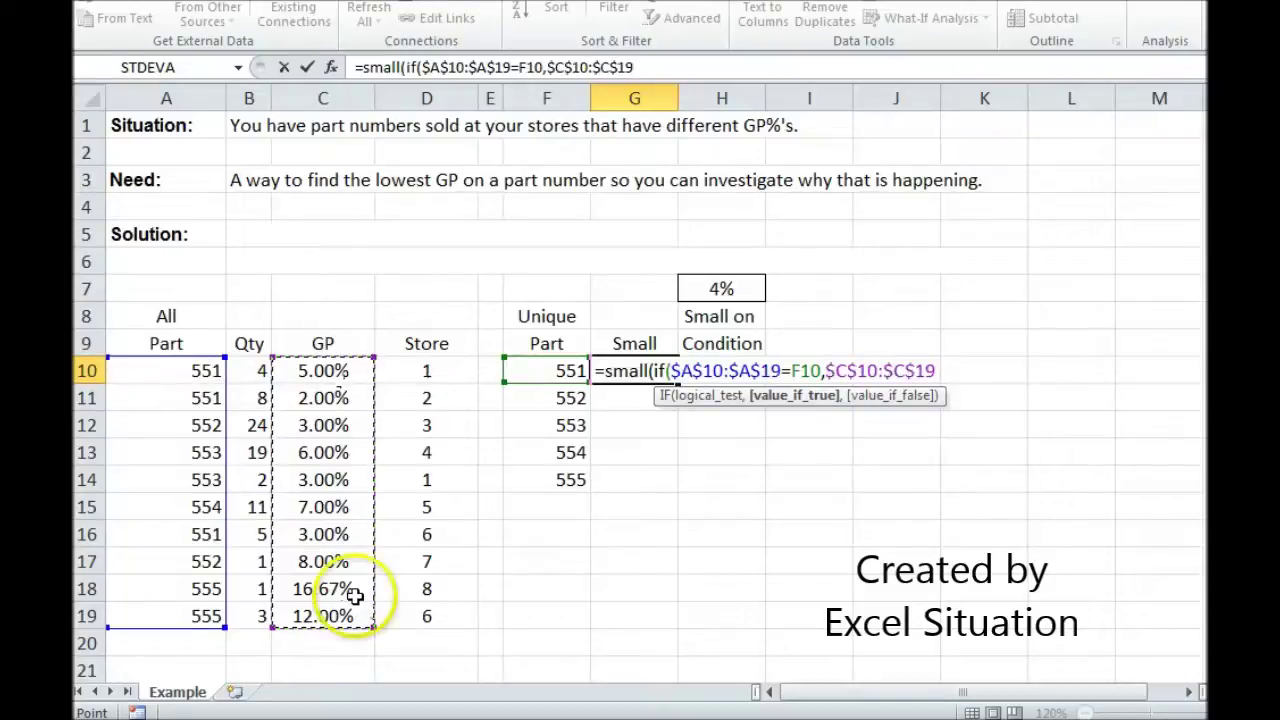
{"action": "type", "text": "),"}
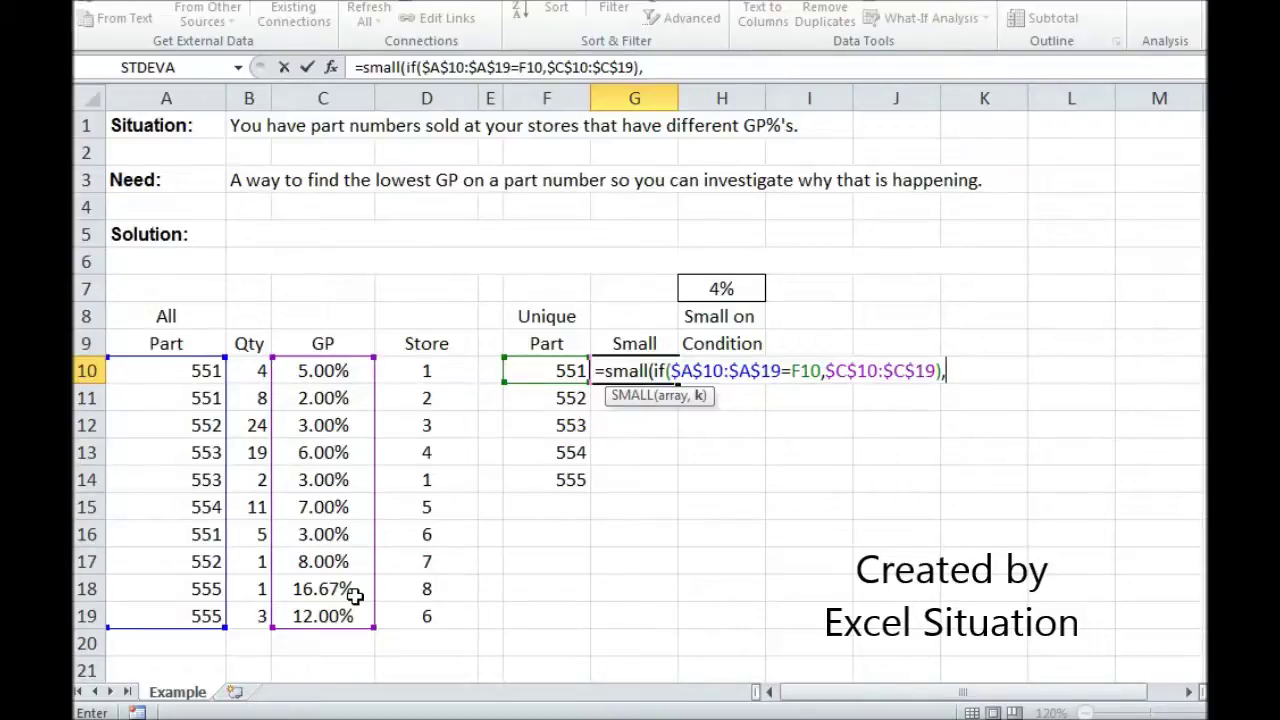
{"action": "type", "text": "1)"}
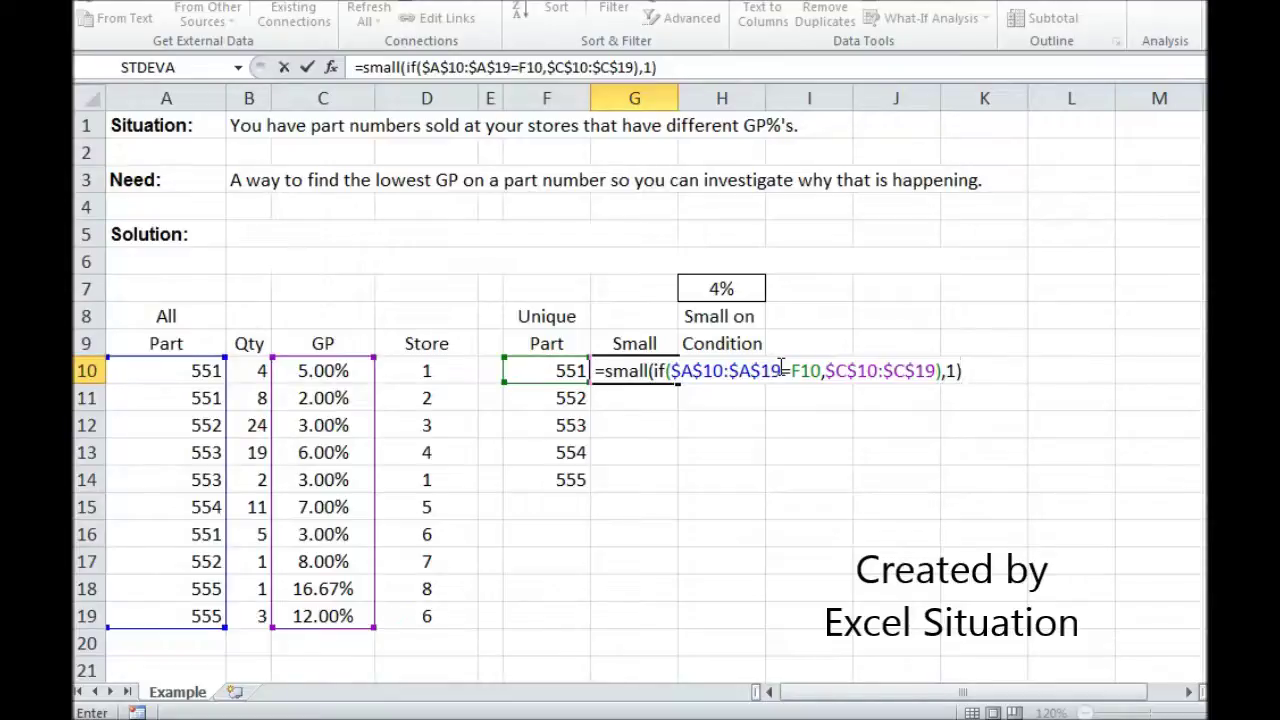
{"action": "key", "text": "ctrl+shift+Return"}
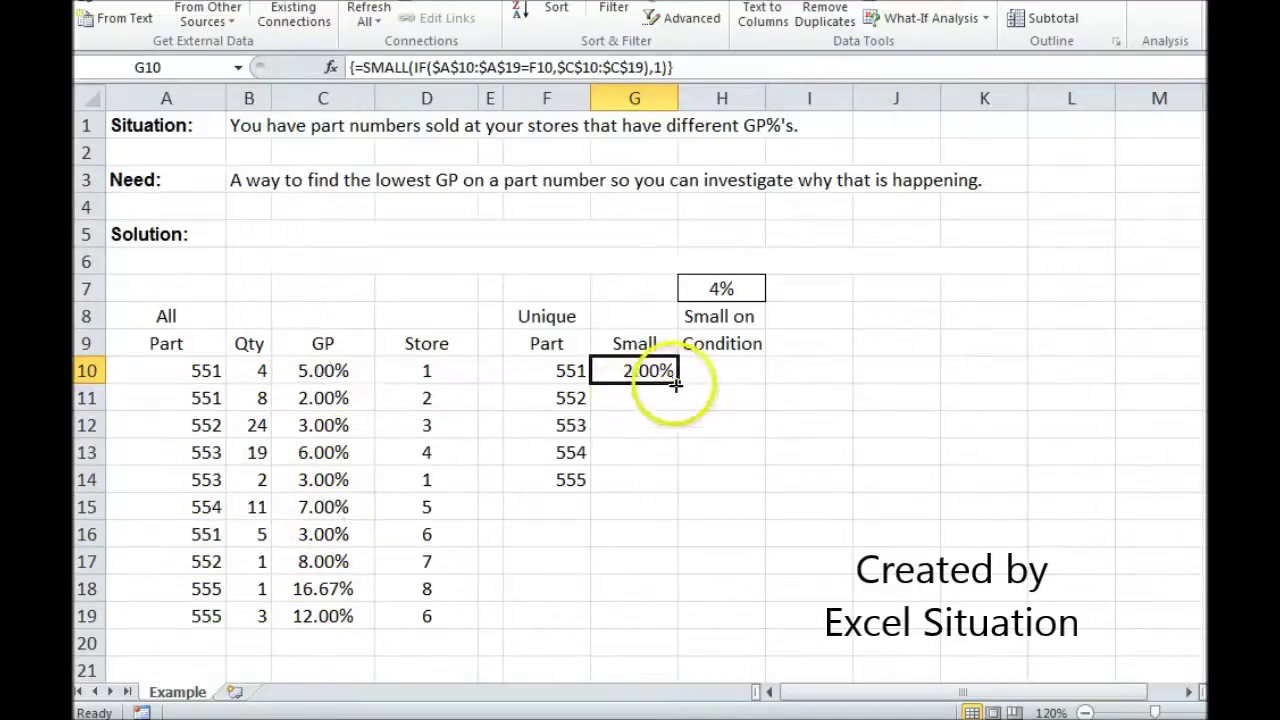
Step: Fill the lowest-GP array formula from G10 down to G14 and check the first part's result against its store
{"action": "left_click_drag", "start_coordinate": [677, 384], "coordinate": [640, 479]}
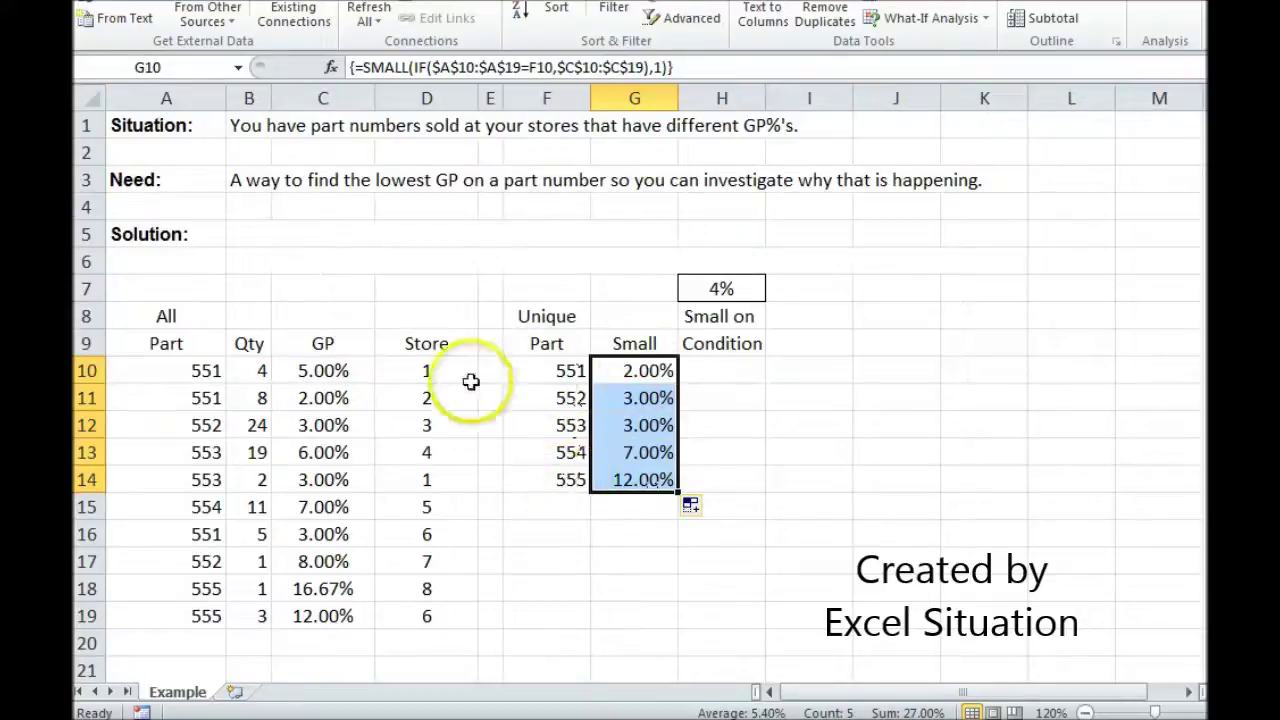
{"action": "left_click", "coordinate": [410, 396]}
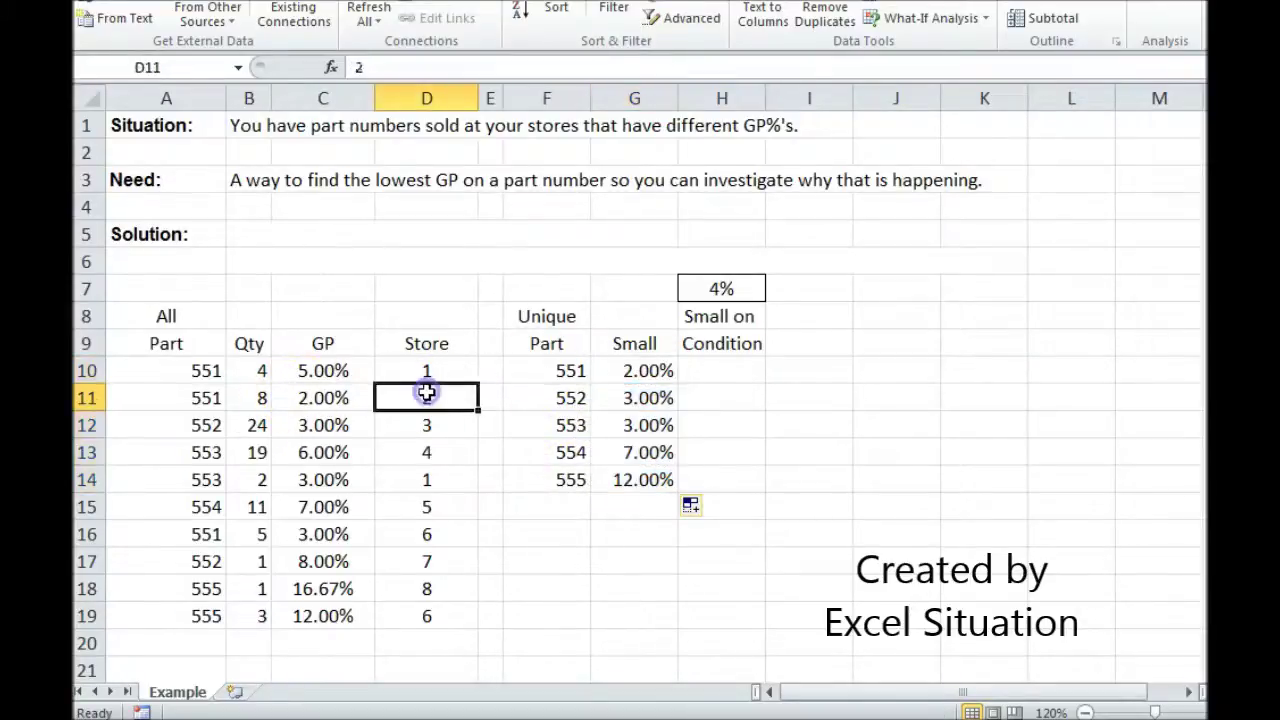
{"action": "left_click", "coordinate": [626, 372]}
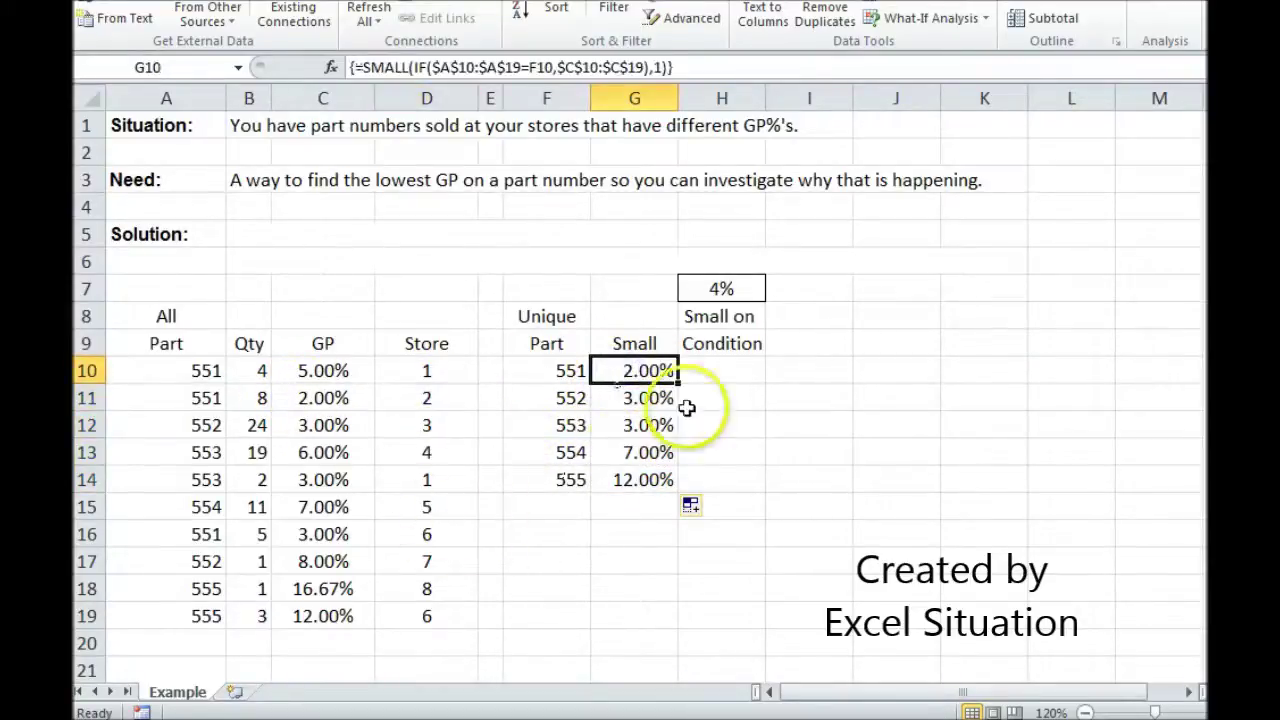
Step: Begin a SMALL formula in H10 with an IF test that $A$10:$A$19 equals F10
{"action": "left_click", "coordinate": [716, 373]}
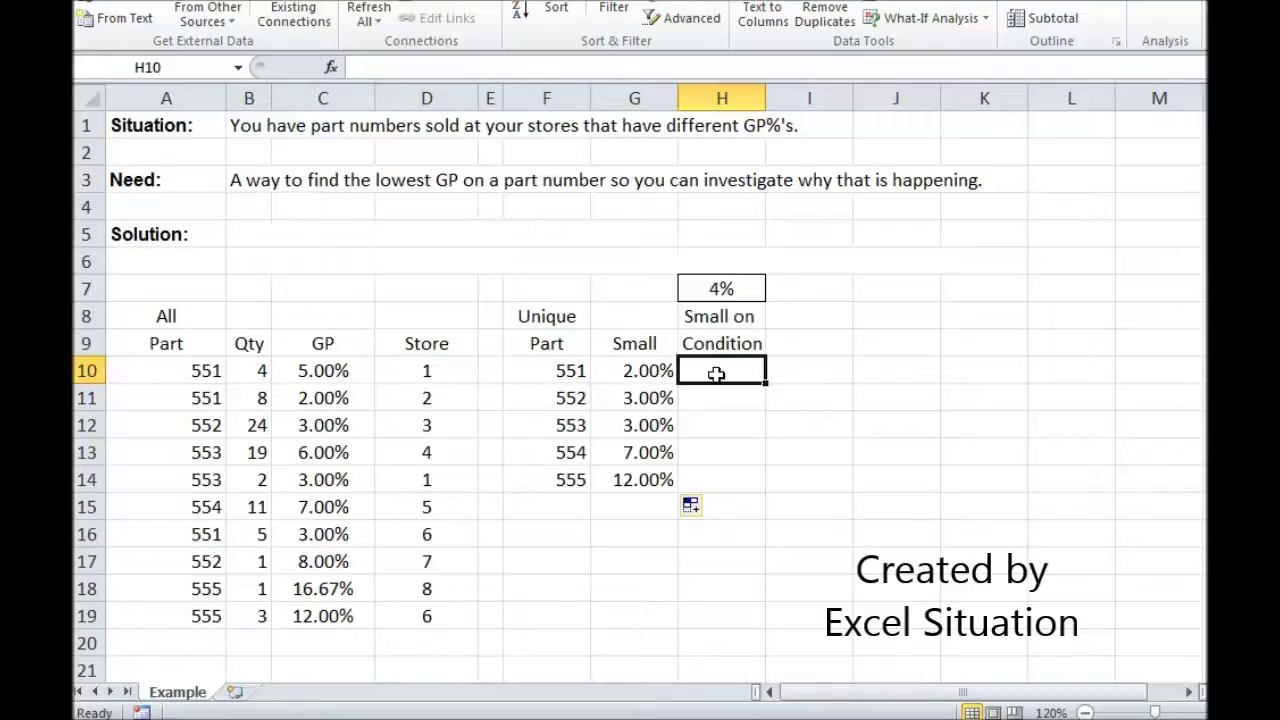
{"action": "type", "text": "=small"}
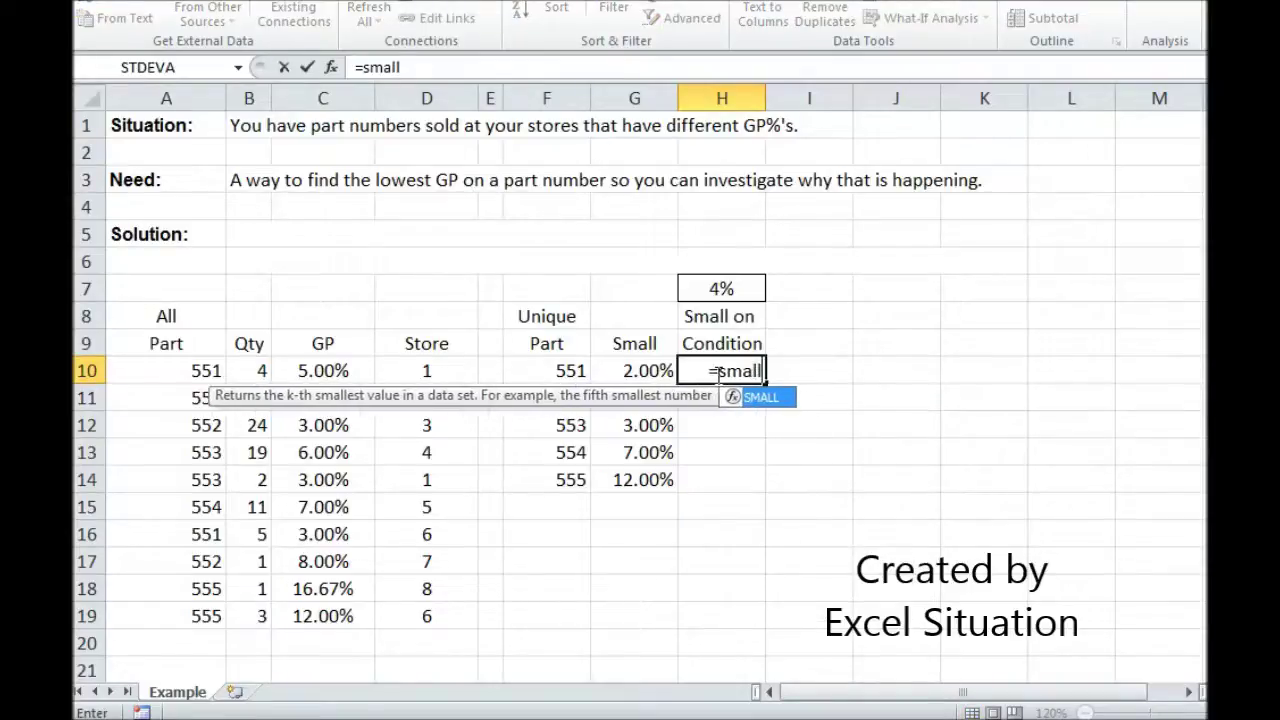
{"action": "type", "text": "(if("}
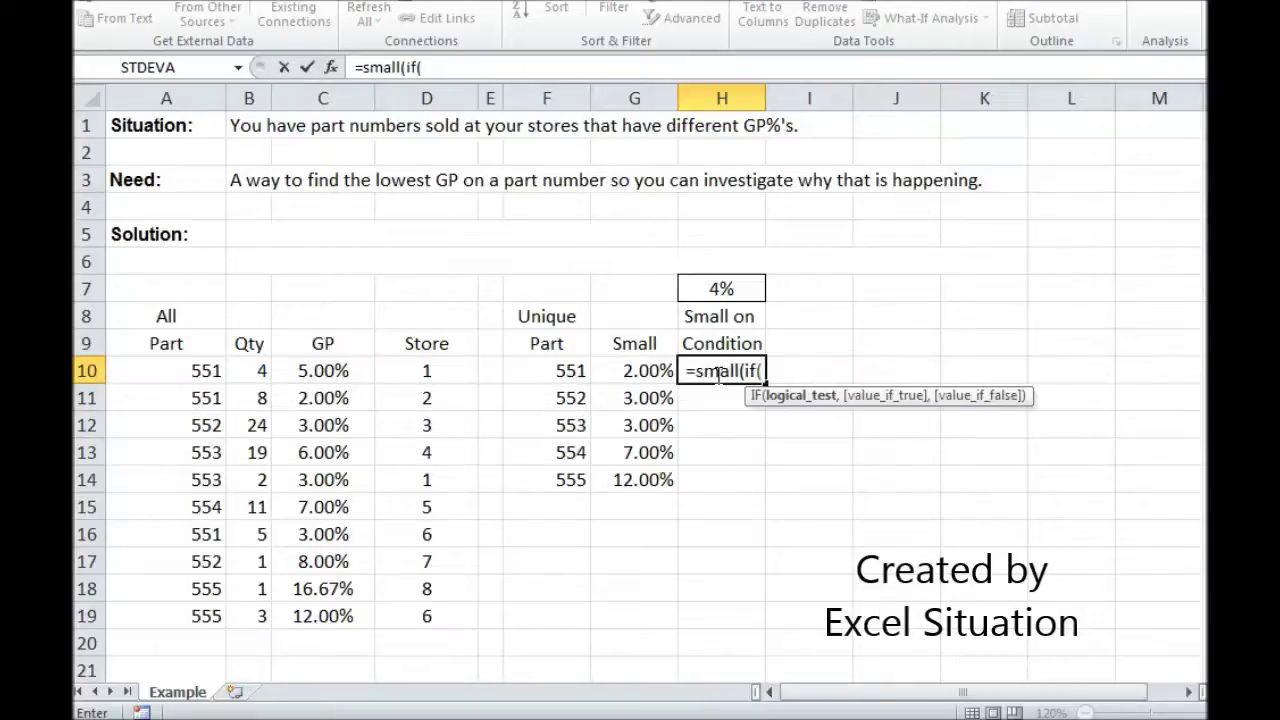
{"action": "left_click_drag", "start_coordinate": [175, 370], "coordinate": [167, 614]}
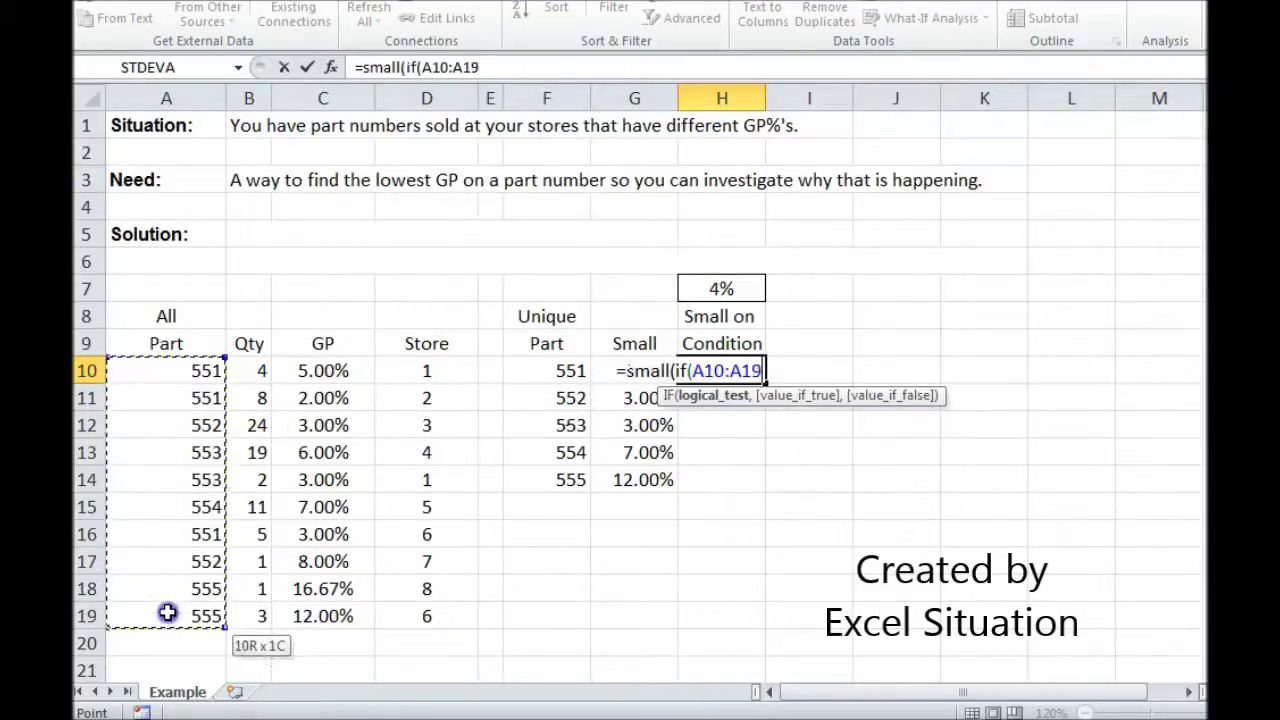
{"action": "key", "text": "F4"}
{"action": "type", "text": "="}
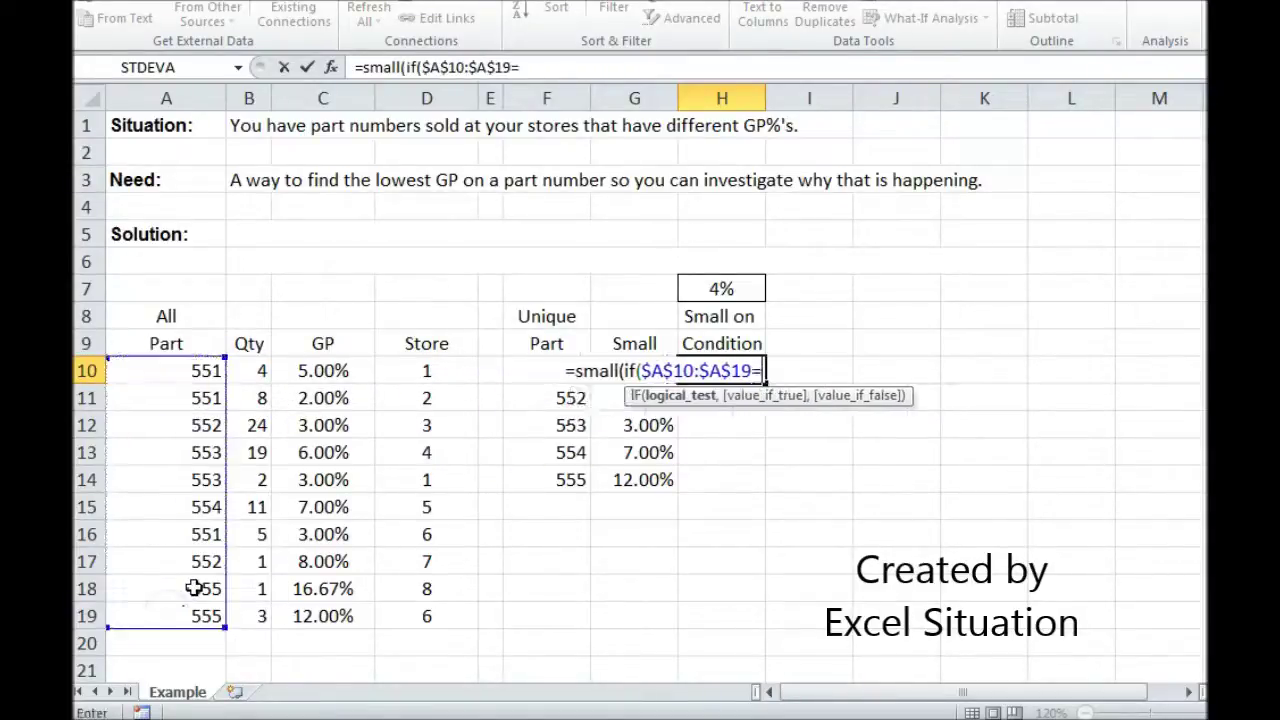
{"action": "type", "text": "f10"}
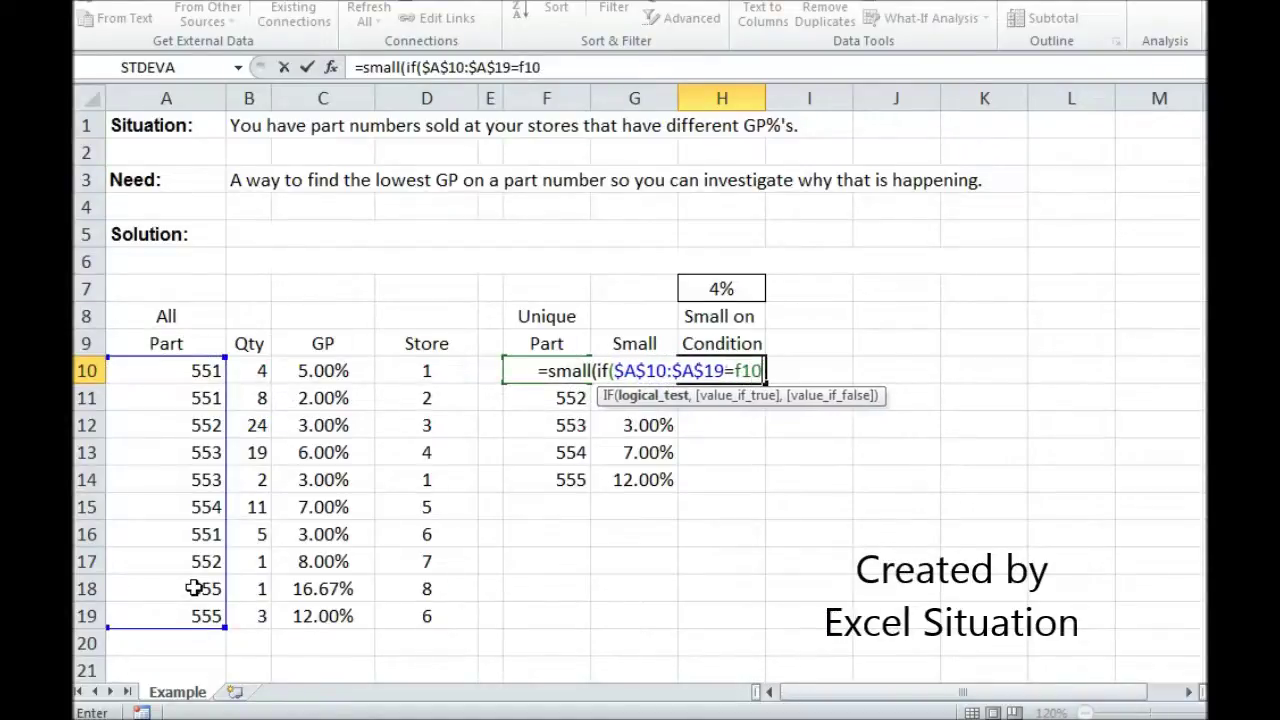
Step: Nest a second, parenthesised IF as the true result in H10's formula, testing whether $C$10:$C$19 is less than $H$7
{"action": "type", "text": ",(I"}
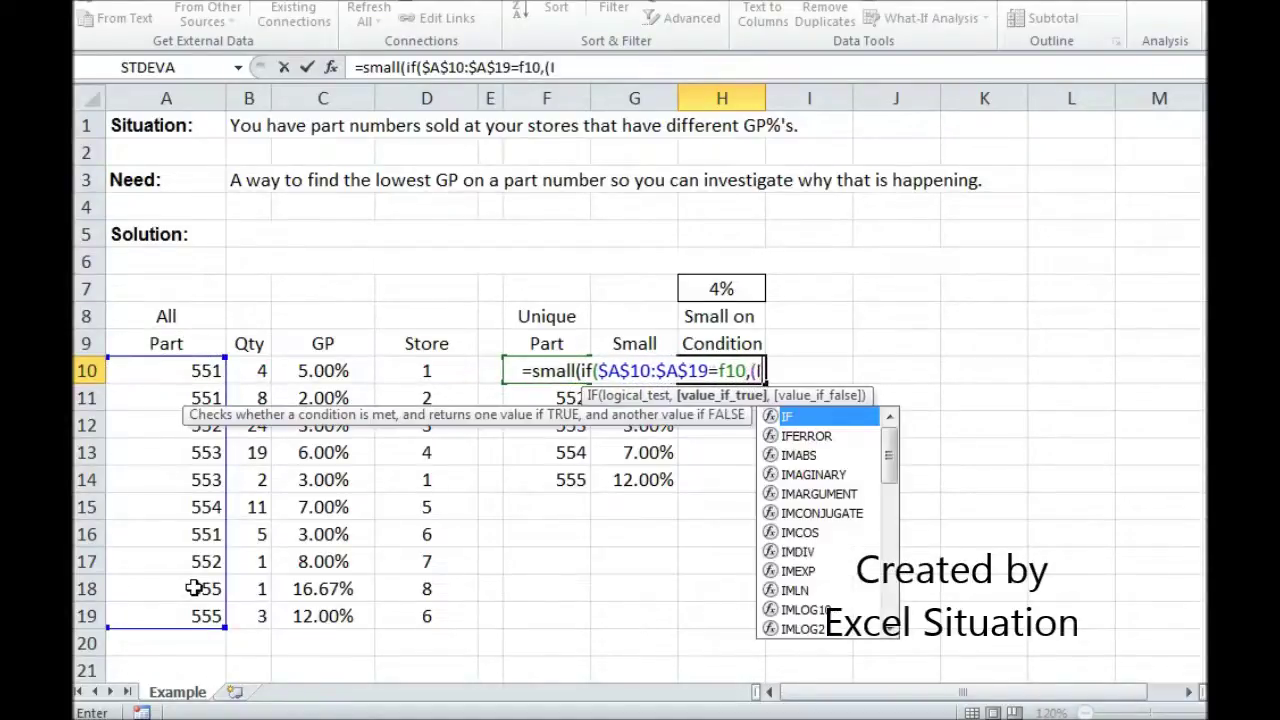
{"action": "type", "text": "f("}
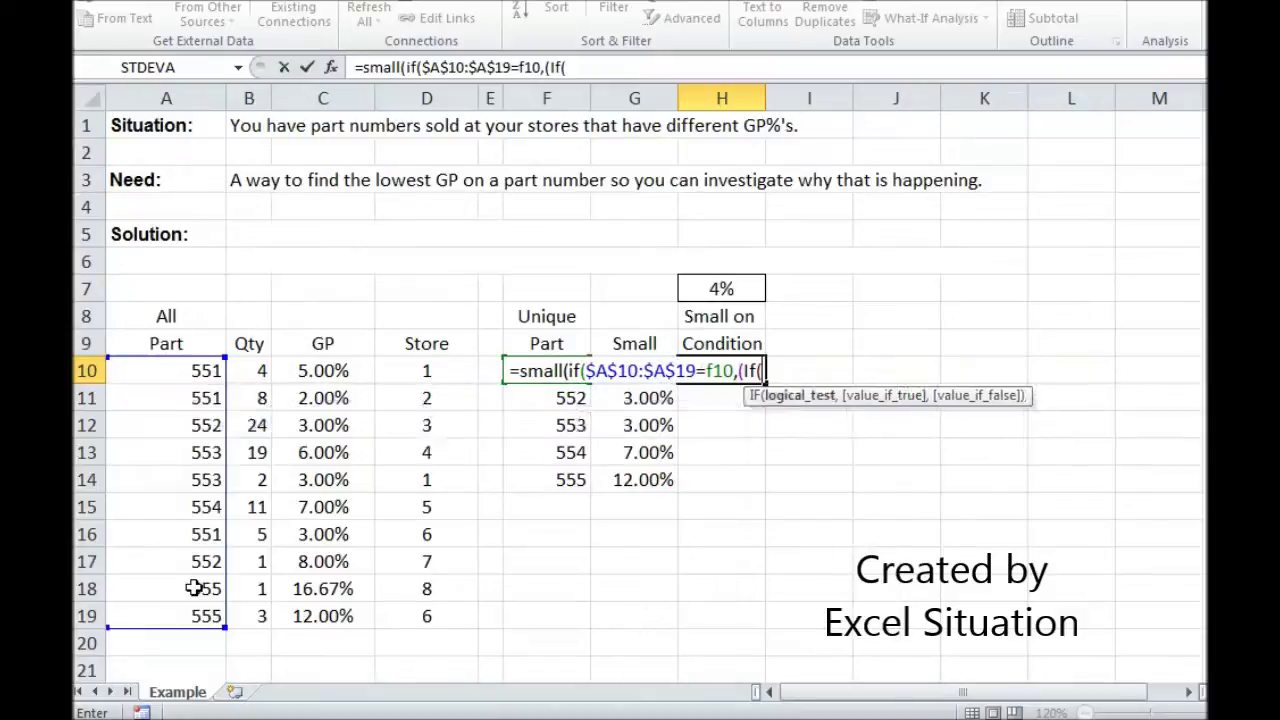
{"action": "left_click_drag", "start_coordinate": [322, 371], "coordinate": [335, 606]}
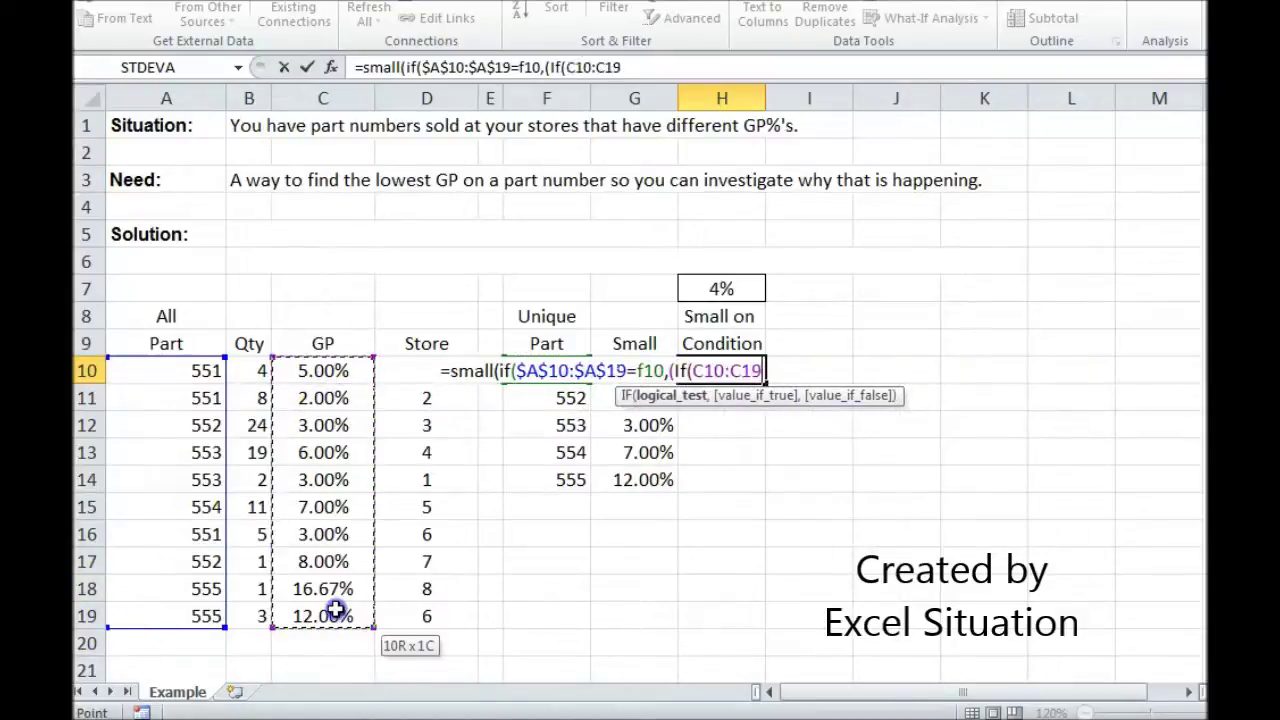
{"action": "key", "text": "F4"}
{"action": "type", "text": "<"}
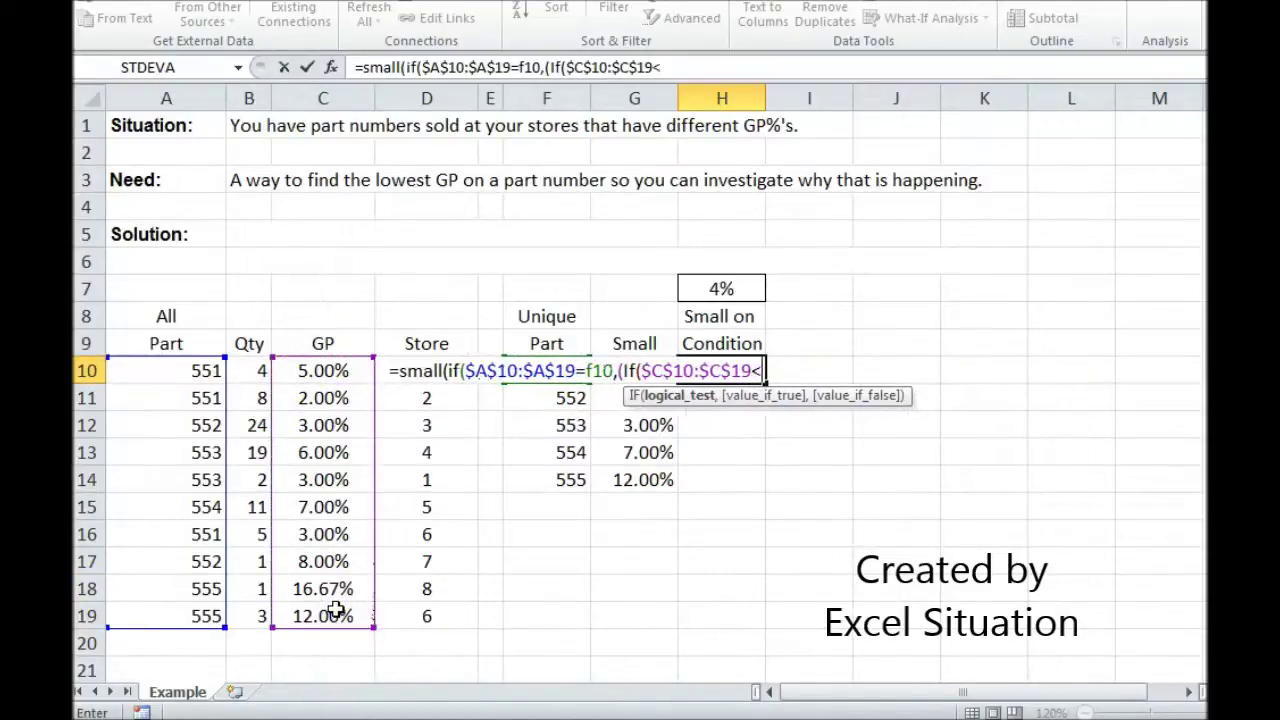
{"action": "left_click", "coordinate": [705, 290]}
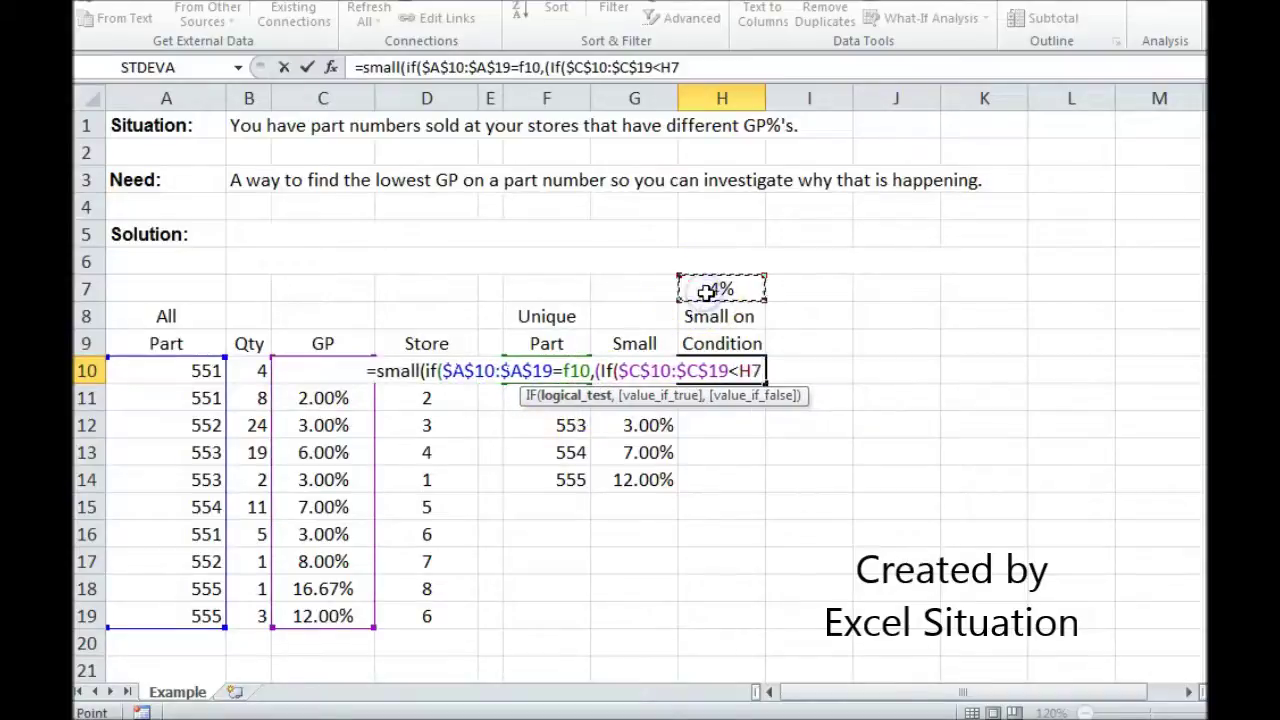
{"action": "key", "text": "F4"}
{"action": "type", "text": ","}
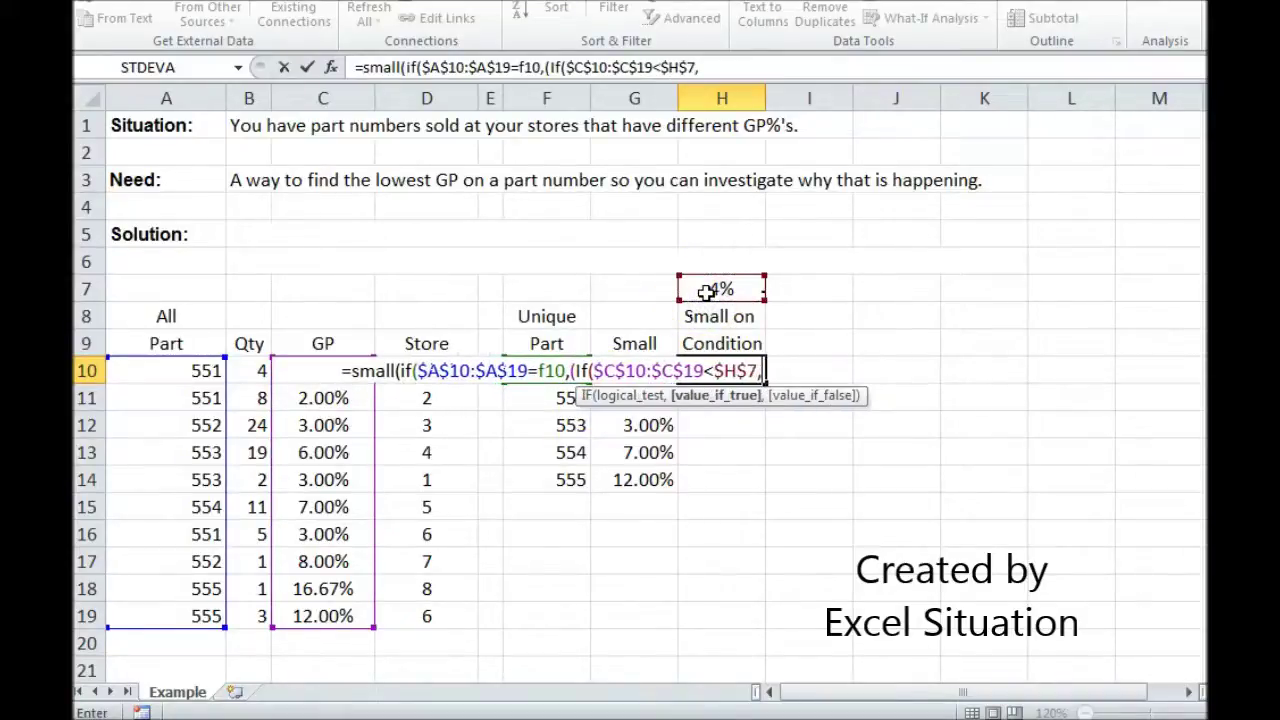
Step: Complete H10's formula so the nested IF returns $C$10:$C$19 or "" and SMALL uses 1 as its k value
{"action": "left_click_drag", "start_coordinate": [318, 612], "coordinate": [288, 370]}
{"action": "key", "text": "F4"}
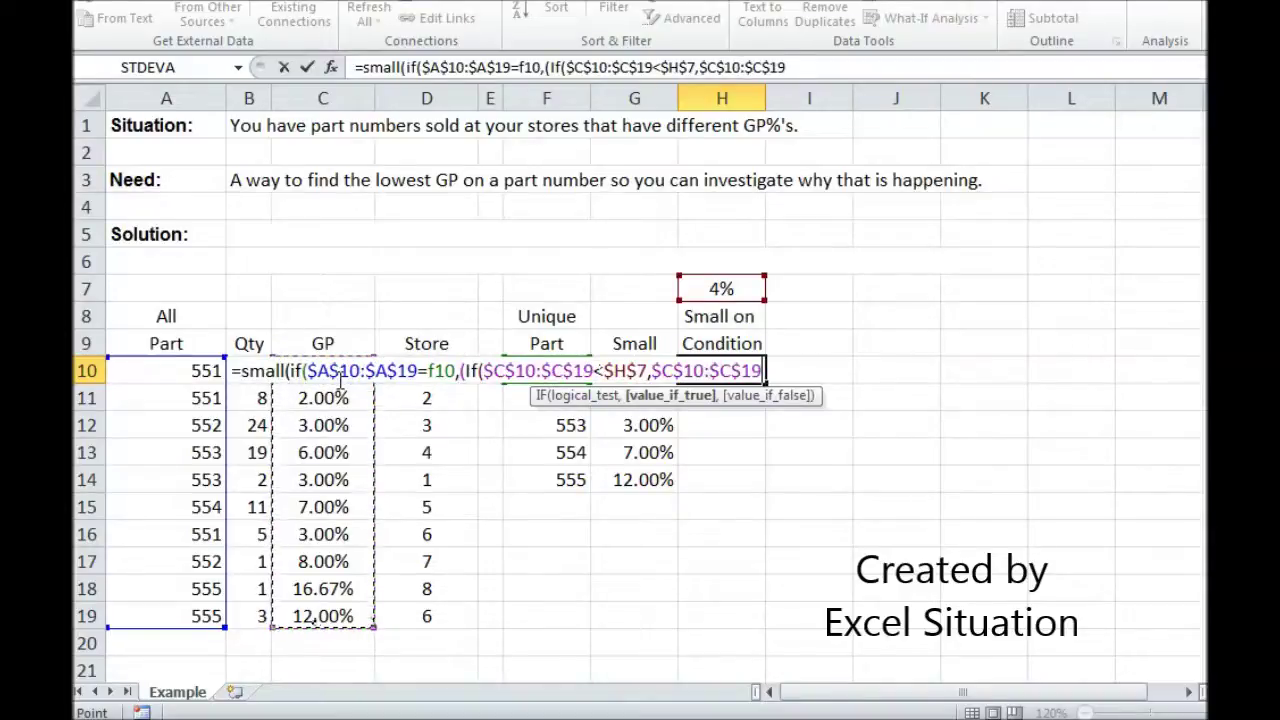
{"action": "type", "text": ","}
{"action": "type", "text": "\"\""}
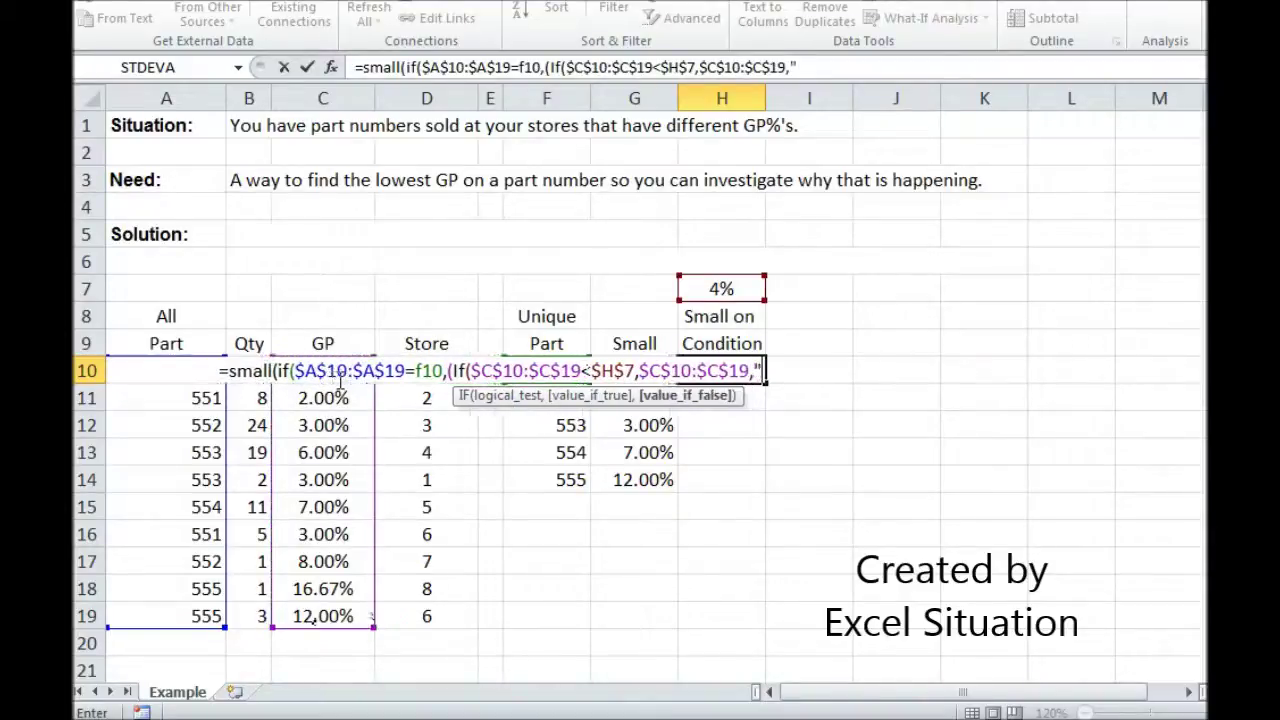
{"action": "type", "text": ")))"}
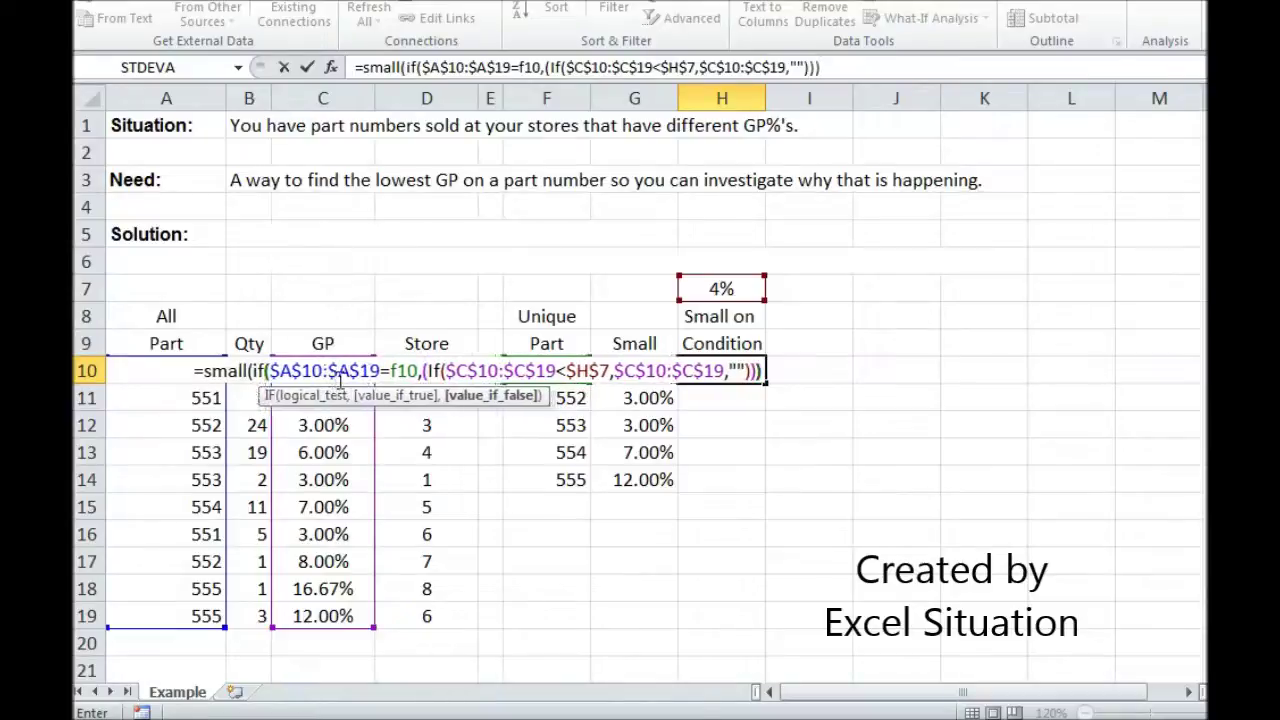
{"action": "type", "text": ",1"}
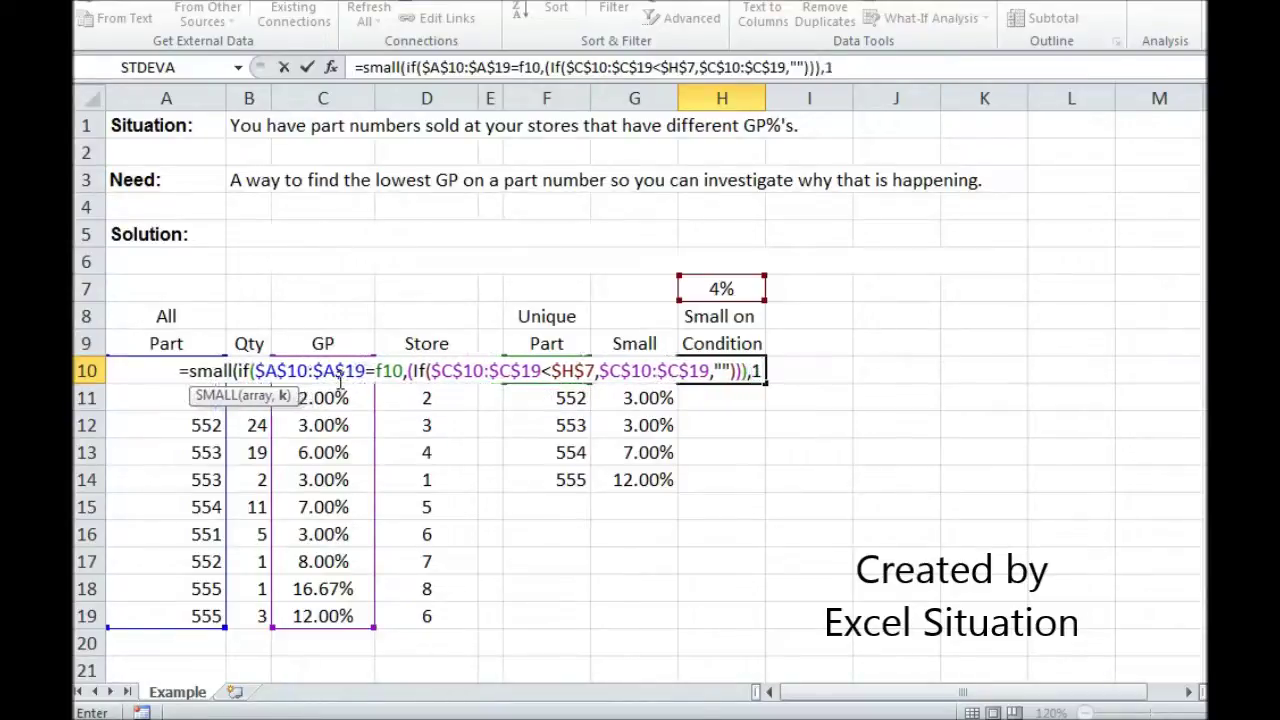
{"action": "type", "text": ")"}
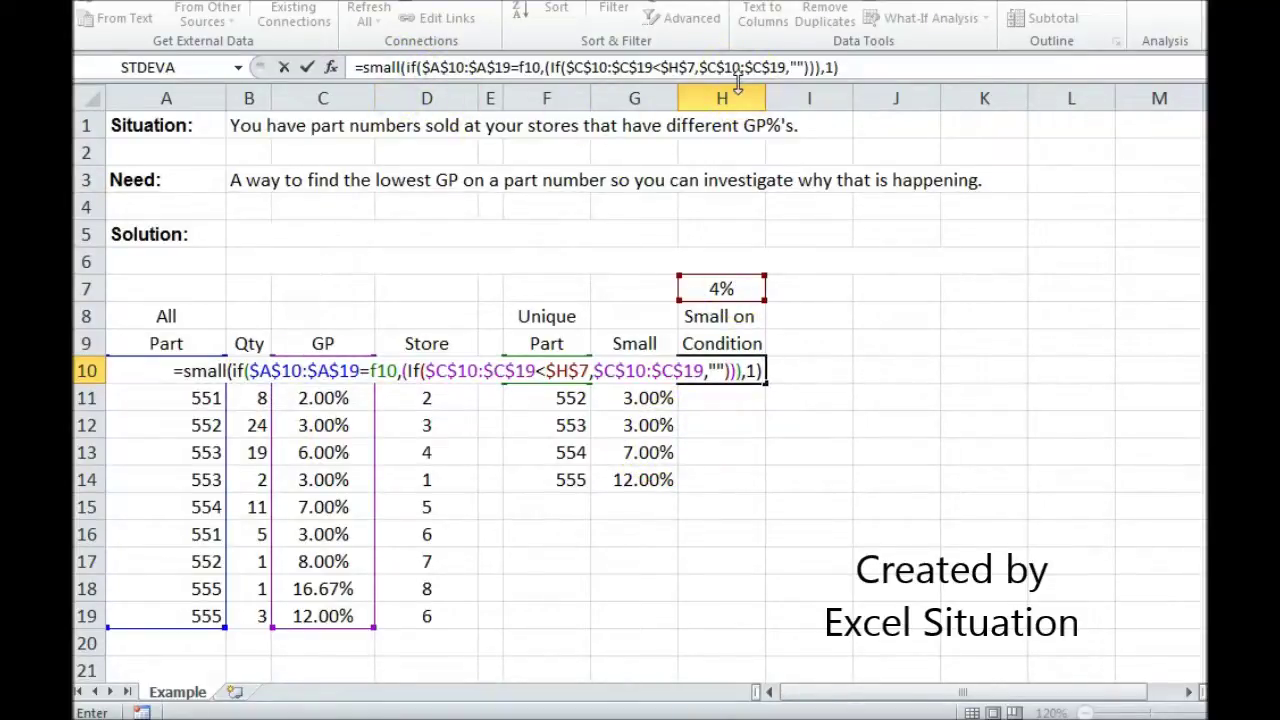
Step: Wrap H10's SMALL formula in IFERROR with "" as the error result and enter it as an array formula
{"action": "left_click", "coordinate": [363, 68]}
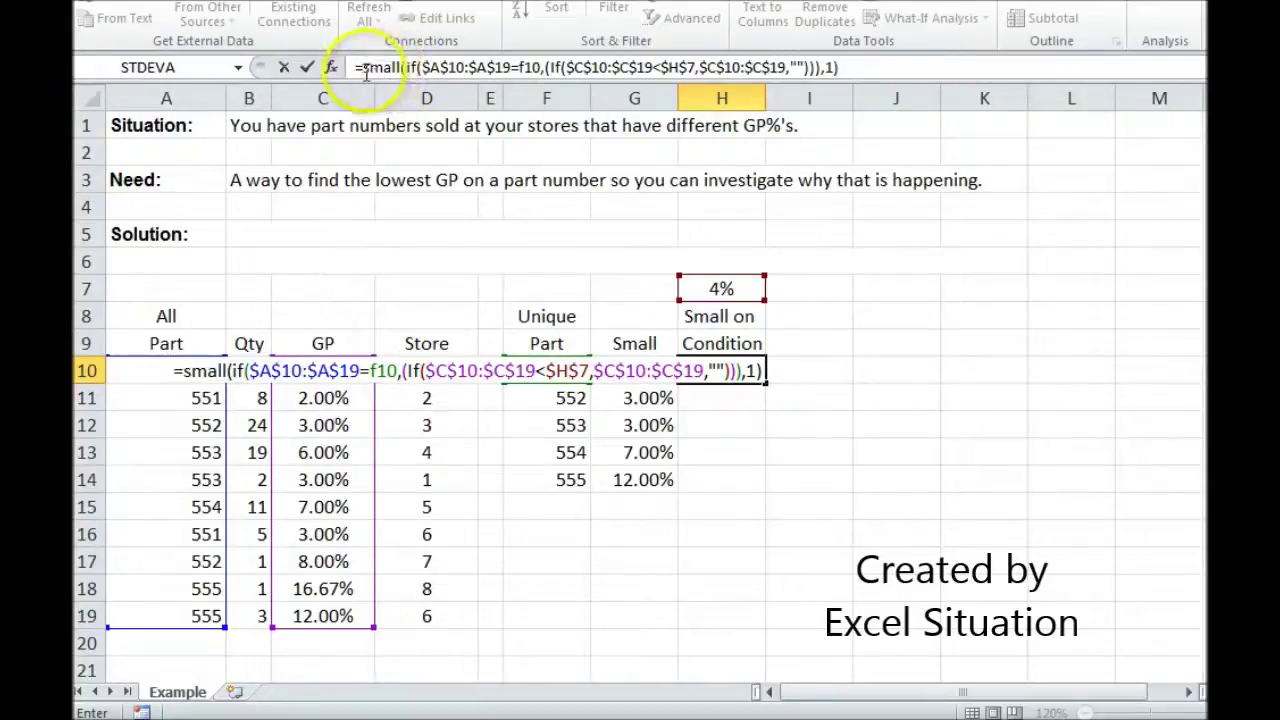
{"action": "type", "text": "iferror("}
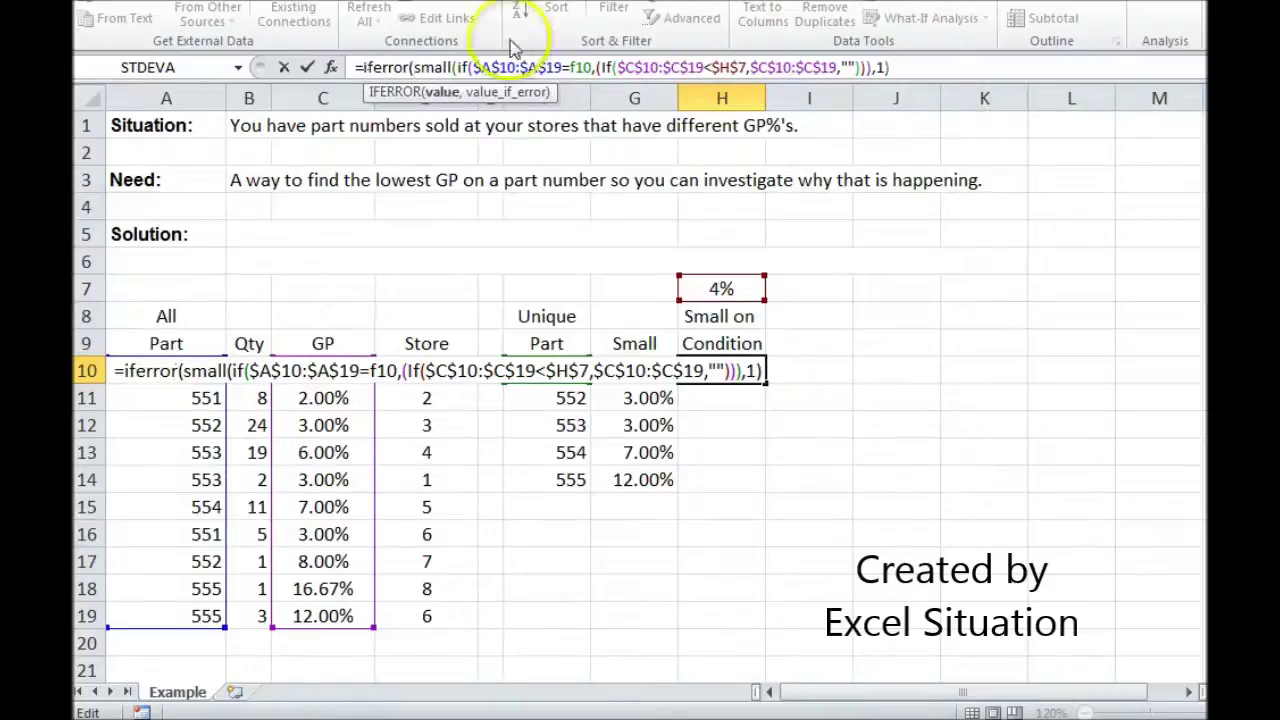
{"action": "left_click", "coordinate": [900, 67]}
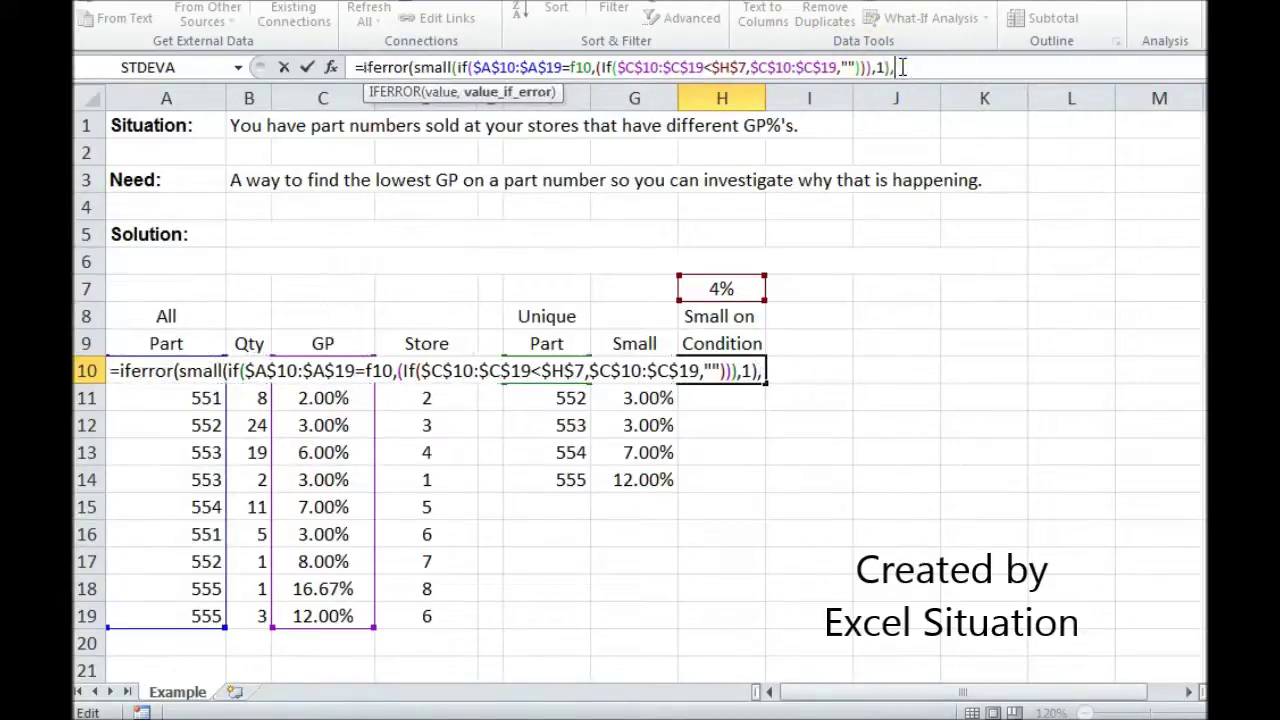
{"action": "type", "text": "\"\""}
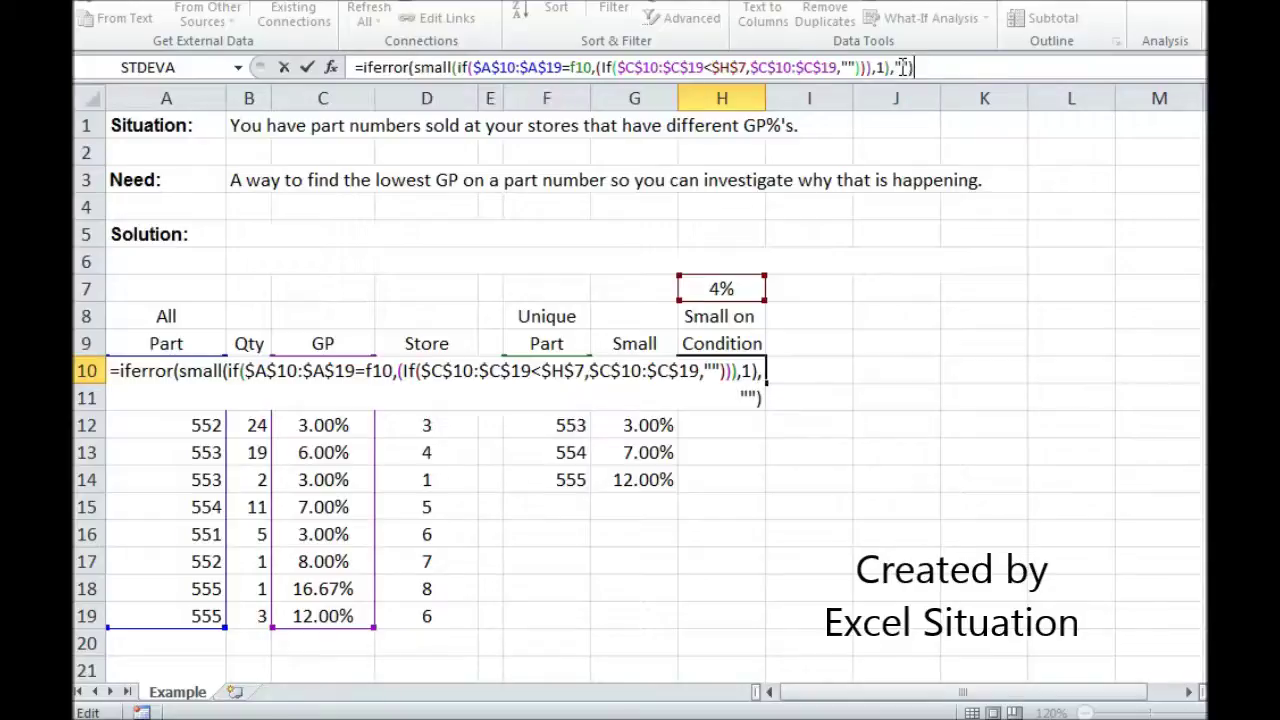
{"action": "type", "text": ")"}
{"action": "key", "text": "ctrl+shift+Return"}
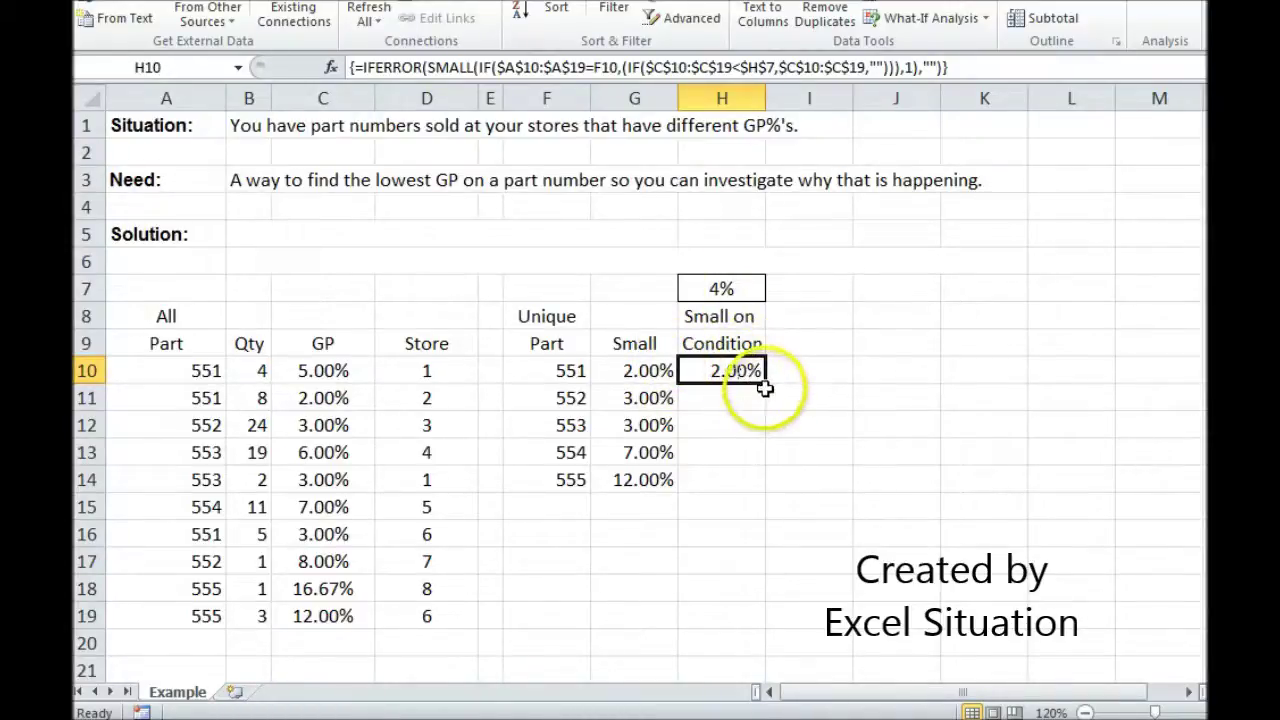
Step: Fill the conditional lowest-GP array formula from H10 down to H14 and check the results against the threshold in H7
{"action": "left_click_drag", "start_coordinate": [765, 385], "coordinate": [738, 492]}
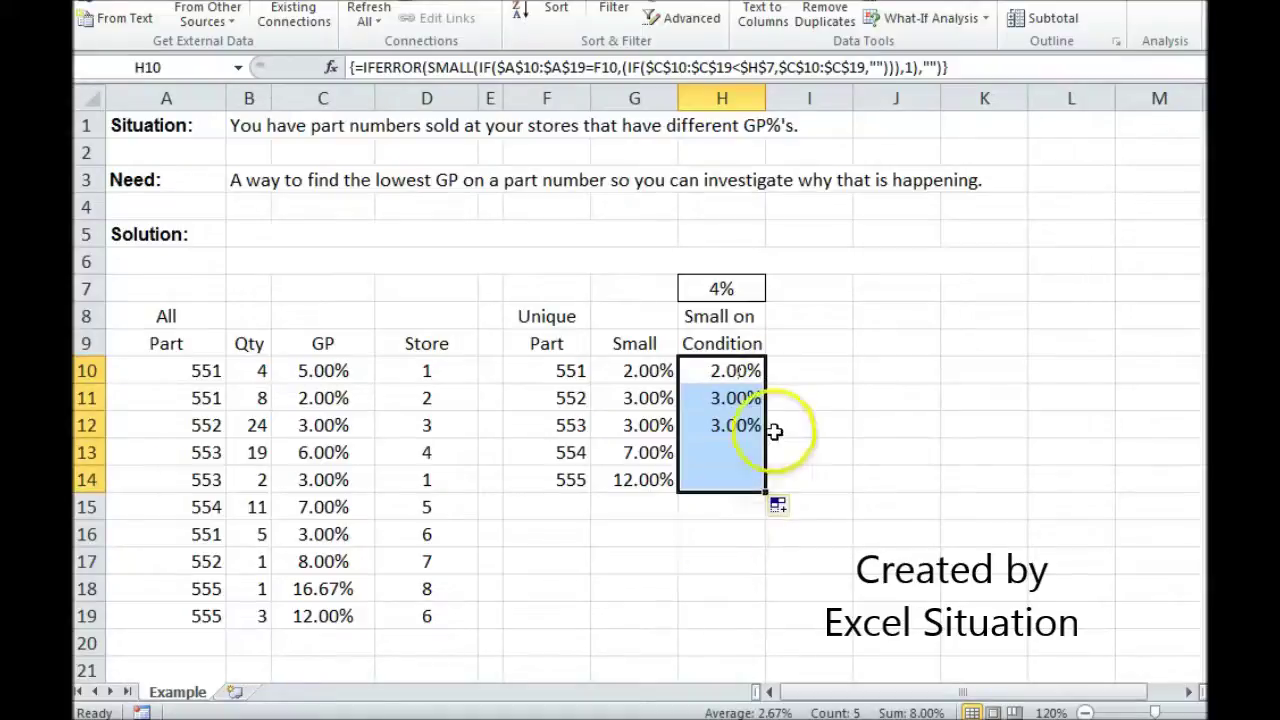
{"action": "left_click", "coordinate": [760, 398]}
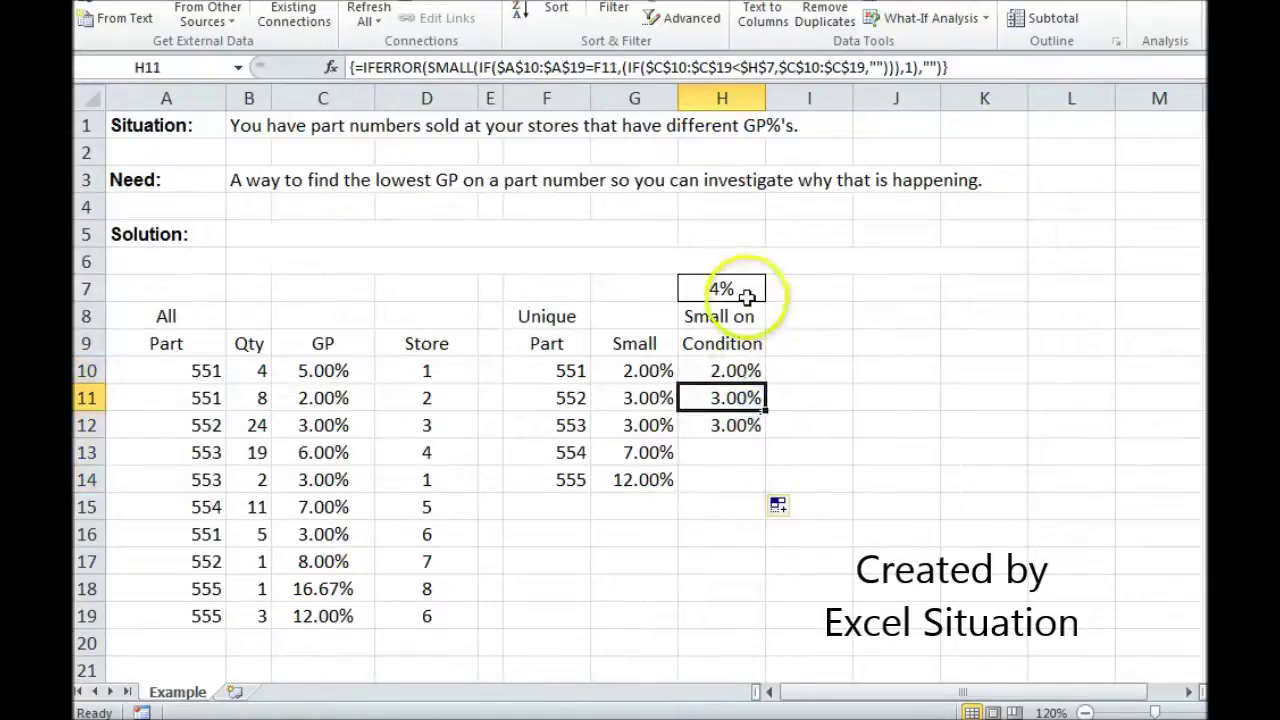
{"action": "left_click", "coordinate": [748, 425]}
{"action": "left_click", "coordinate": [750, 289]}
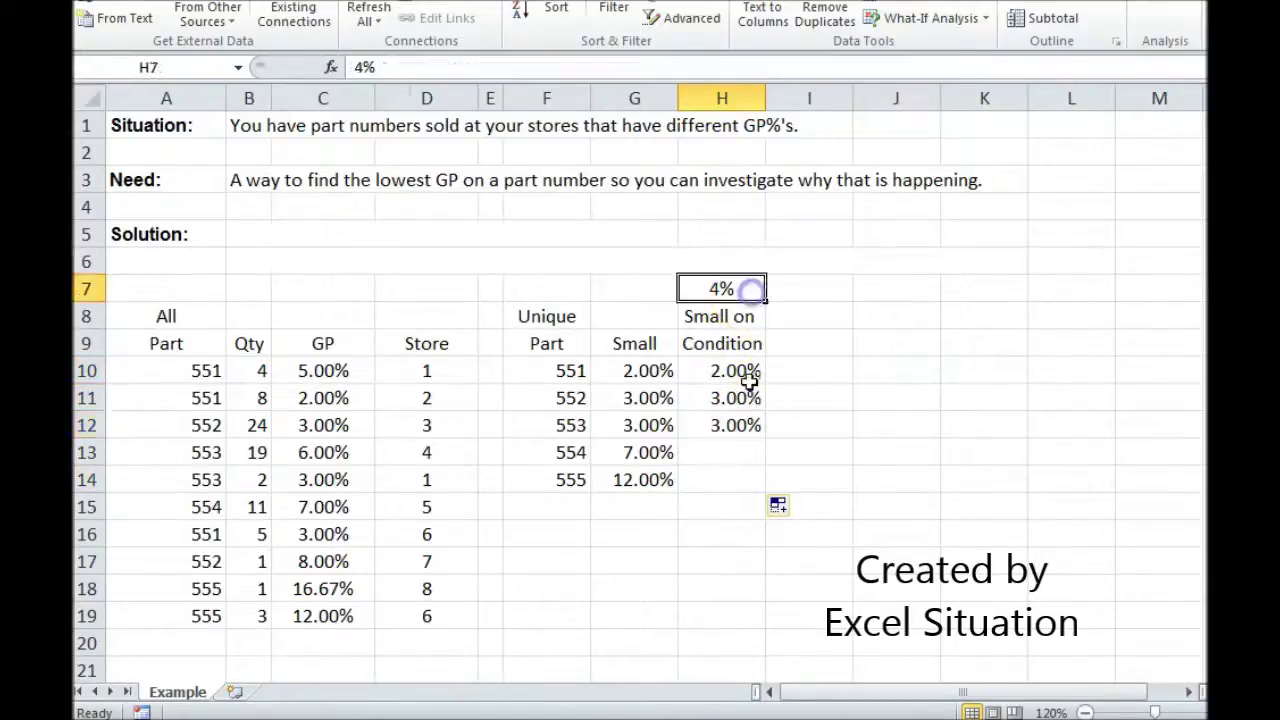
{"action": "left_click", "coordinate": [742, 452]}
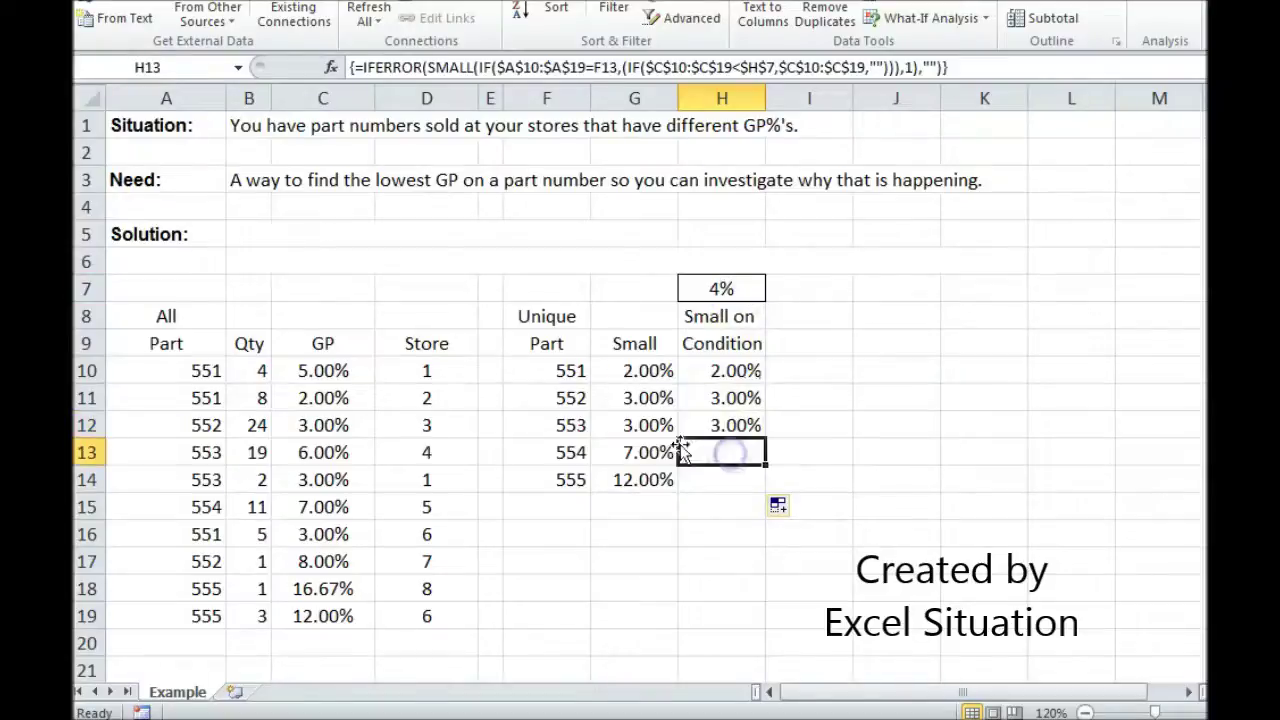
{"action": "left_click", "coordinate": [724, 482]}
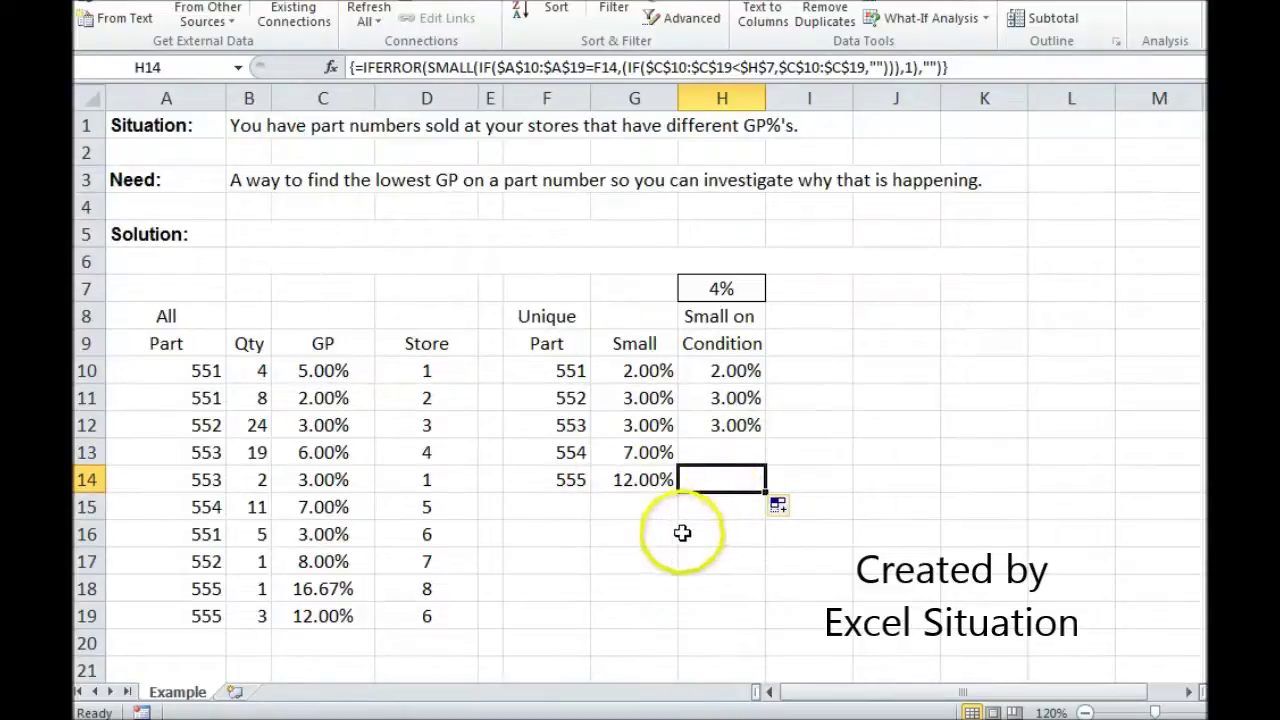
Step: Change the font color of the hidden solution formulas in B5:C6 to black
{"action": "left_click_drag", "start_coordinate": [254, 243], "coordinate": [308, 276]}
{"action": "left_click", "coordinate": [205, 2]}
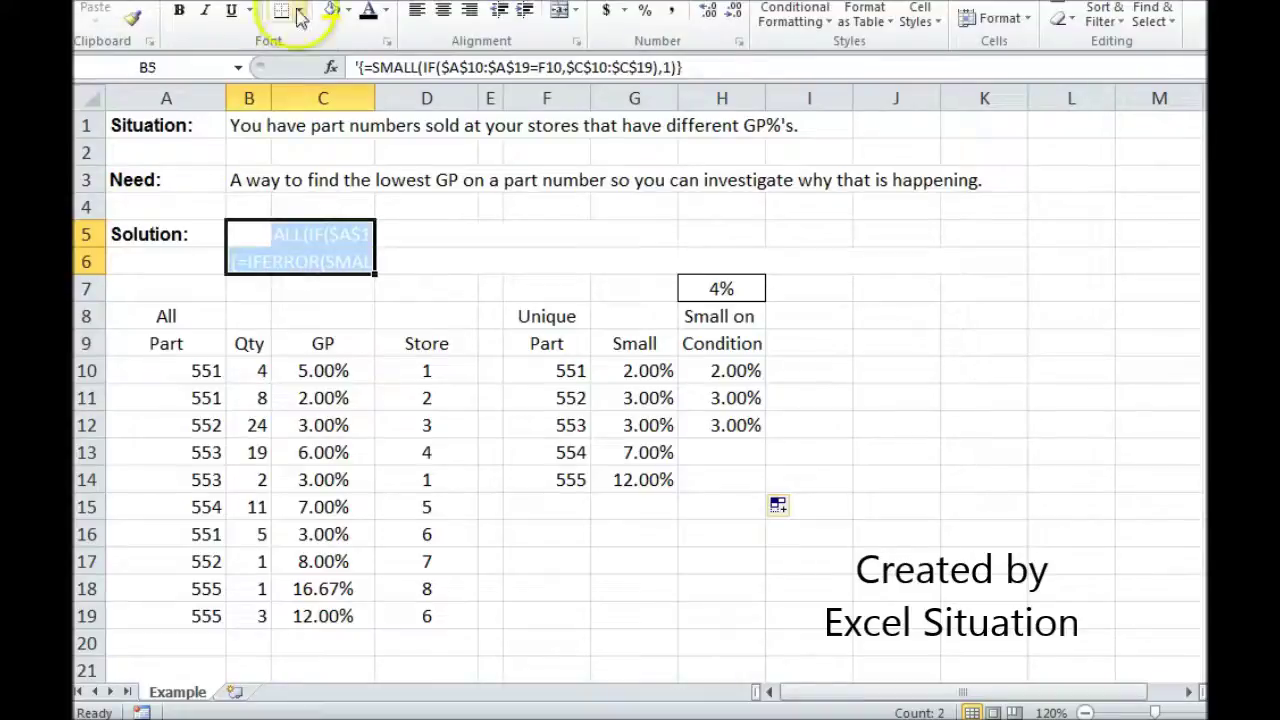
{"action": "left_click", "coordinate": [364, 14]}
{"action": "left_click", "coordinate": [150, 240]}
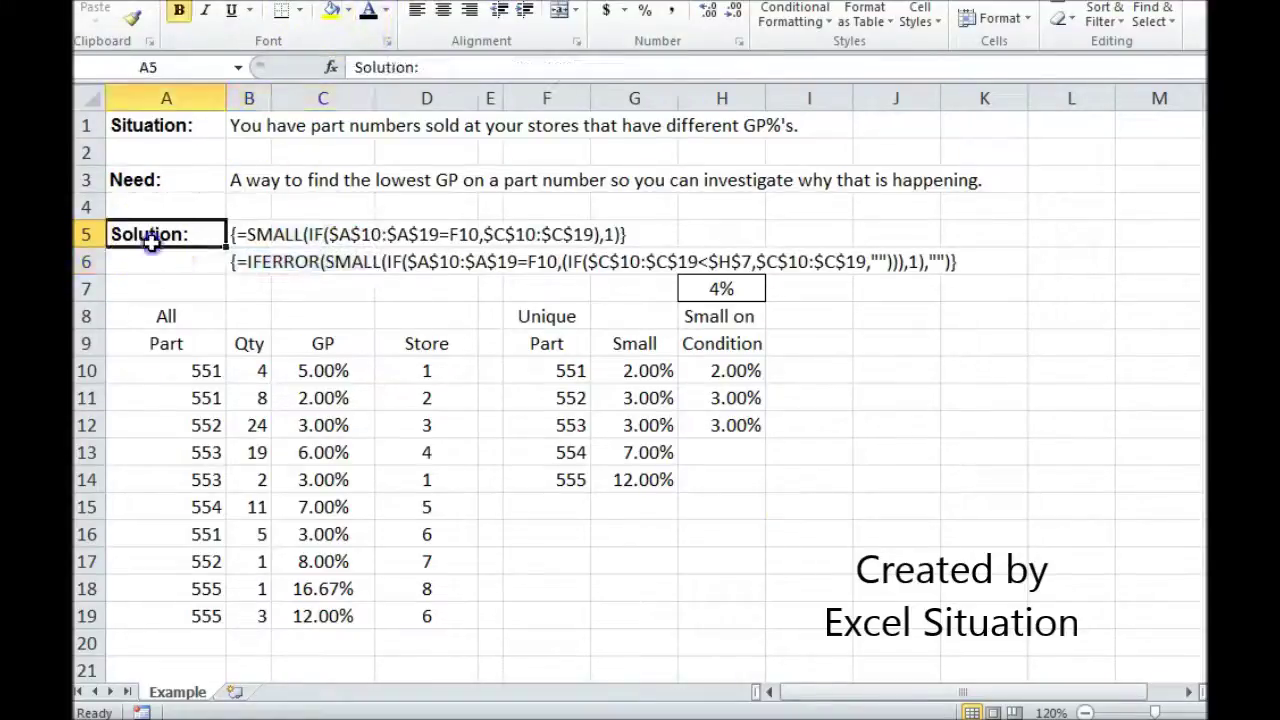
{"action": "left_click", "coordinate": [160, 180]}
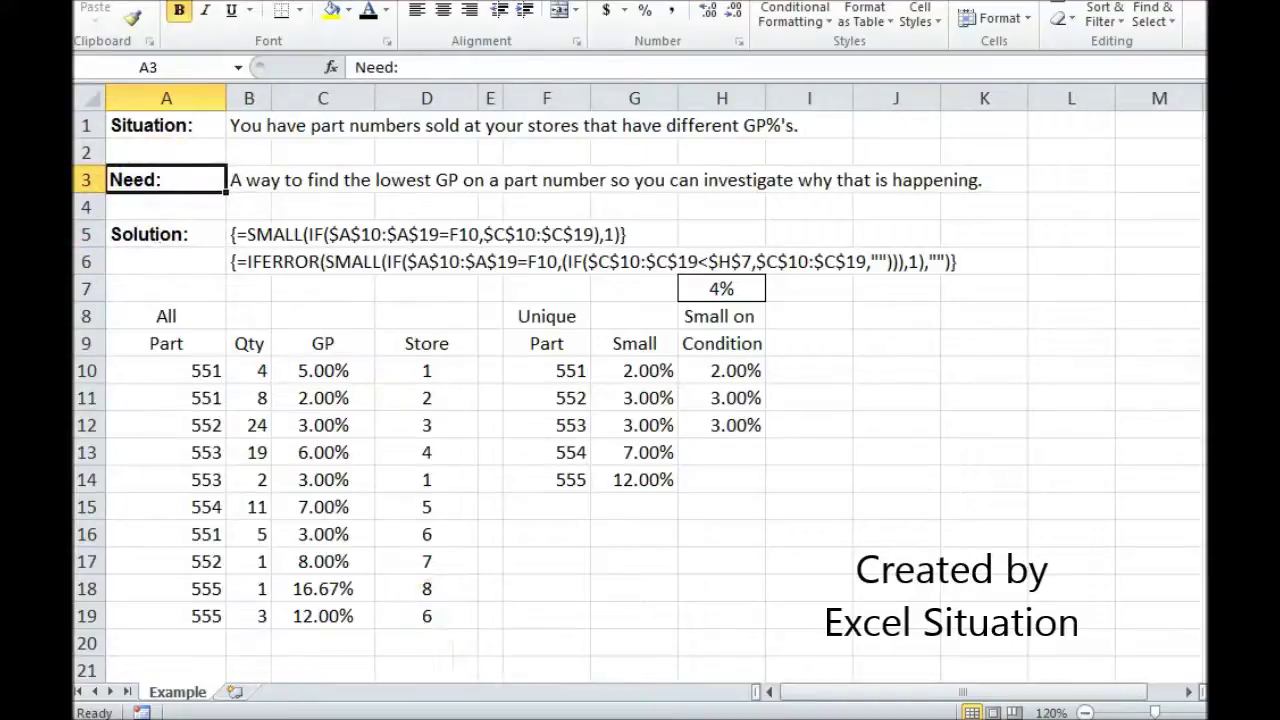